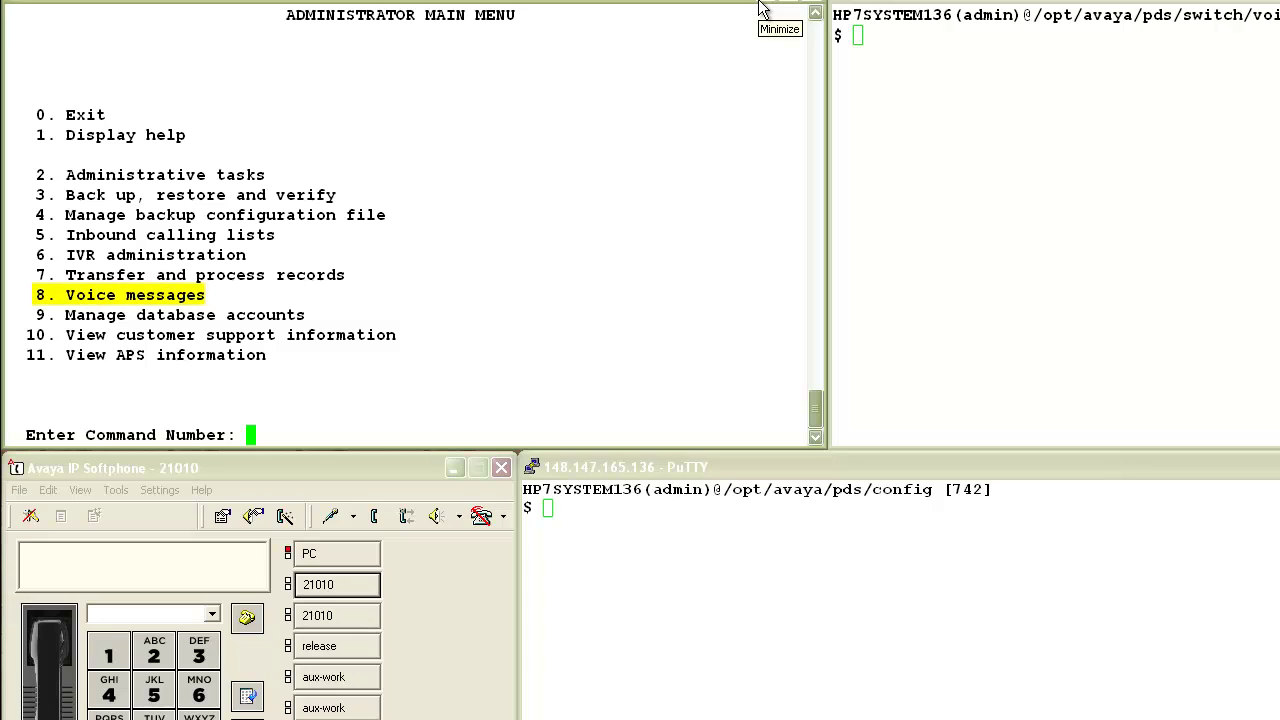
# Step: Show all audio files on the system from the Voice Messages menu (options 8, then 3)
pyautogui.write('8')
pyautogui.press('Return')
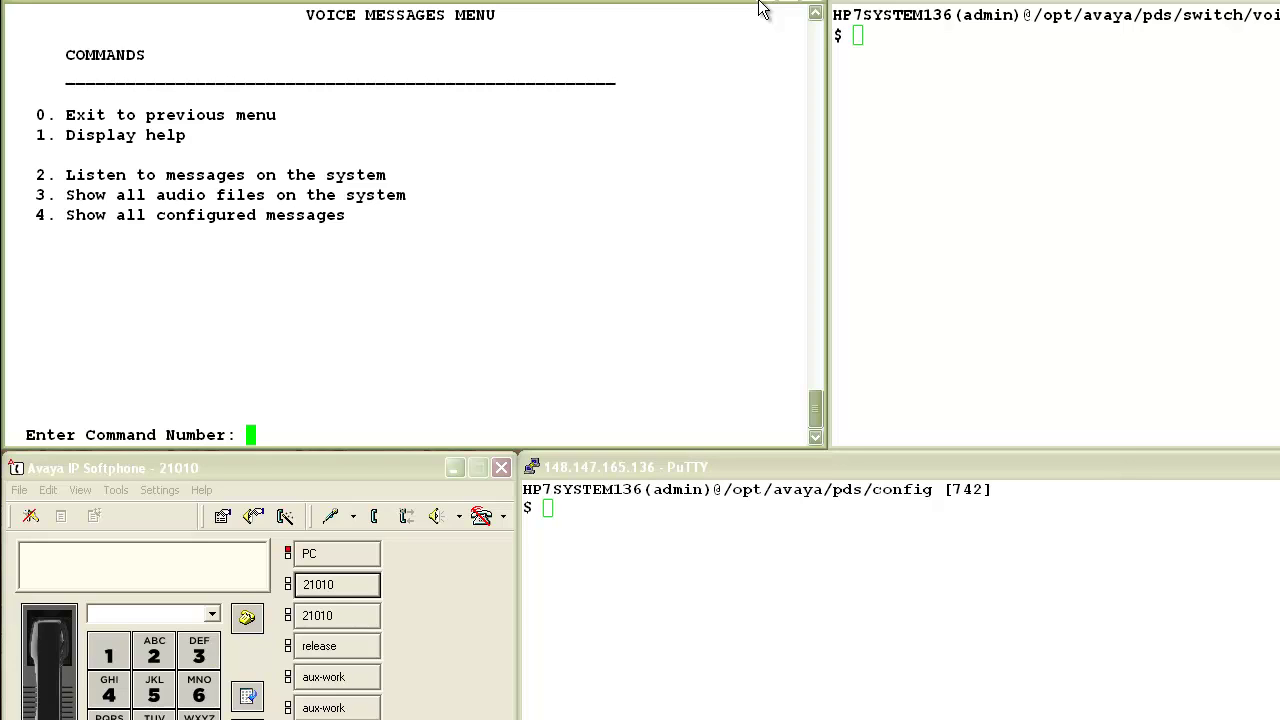
pyautogui.write('3')
pyautogui.press('Return')
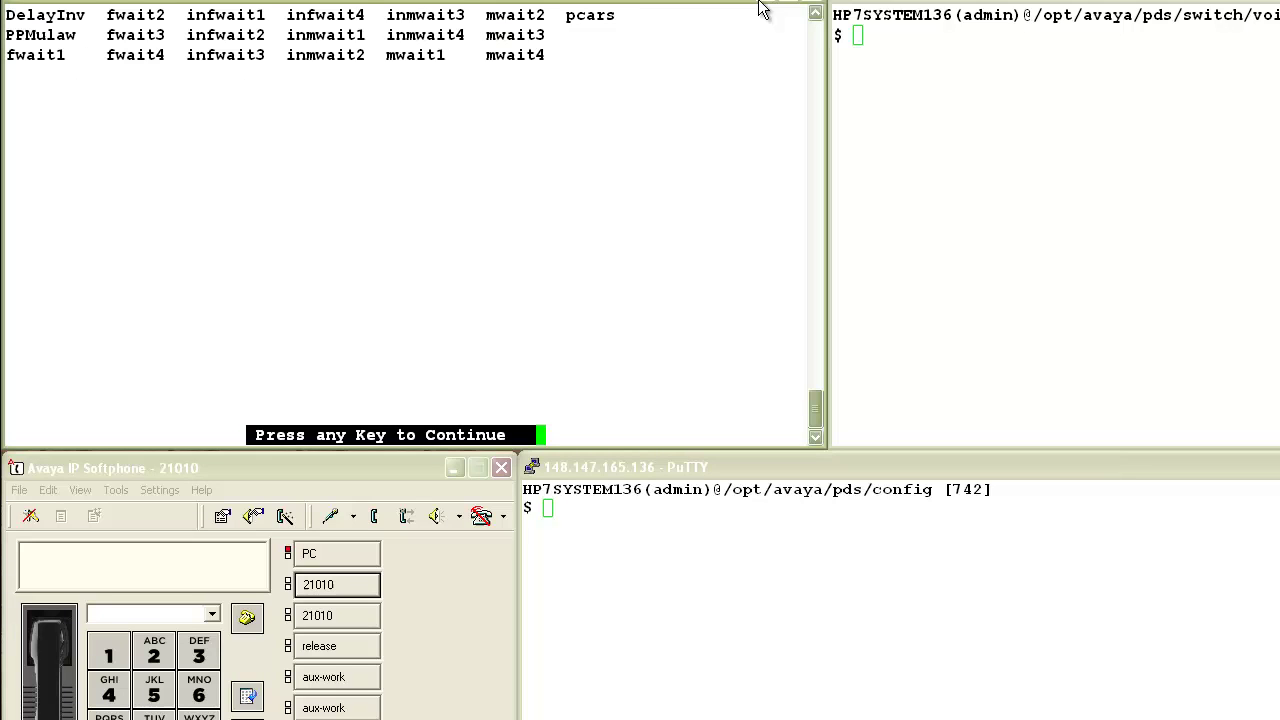
# Step: List the files in /opt/avaya/pds/switch/voice with ls in the second session
pyautogui.click(1085, 113)
pyautogui.write('ls')
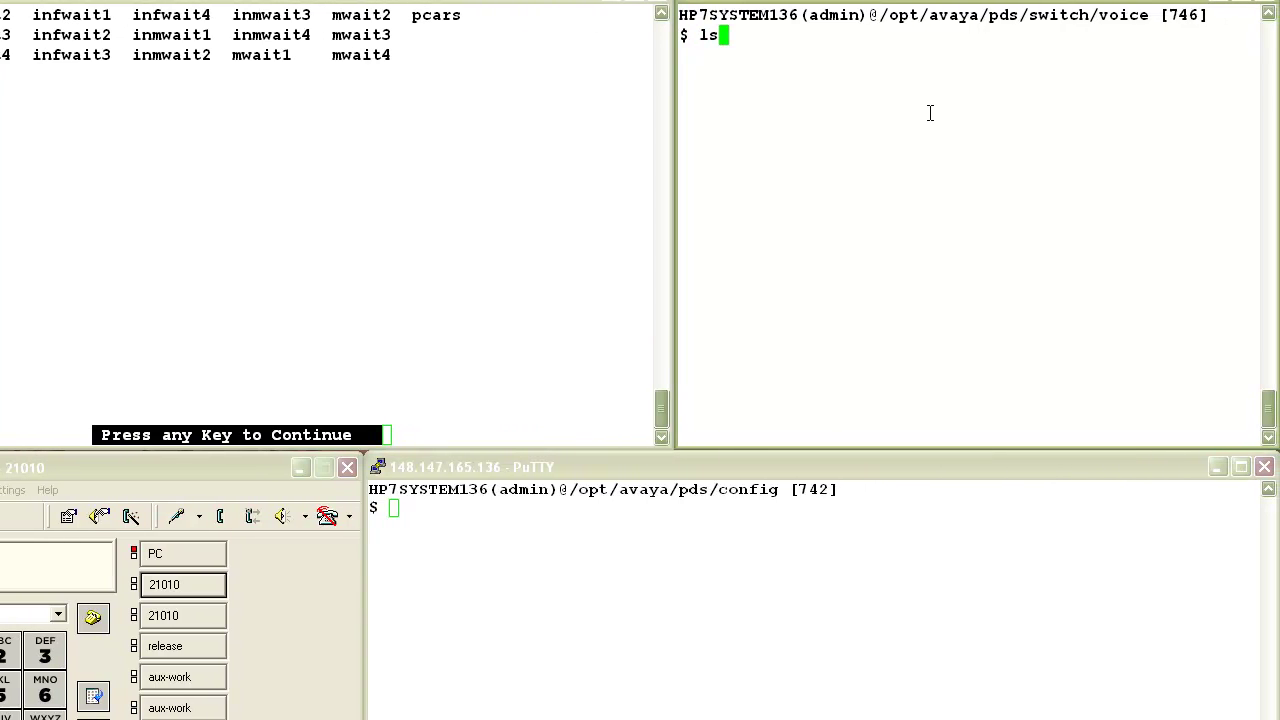
pyautogui.press('Return')
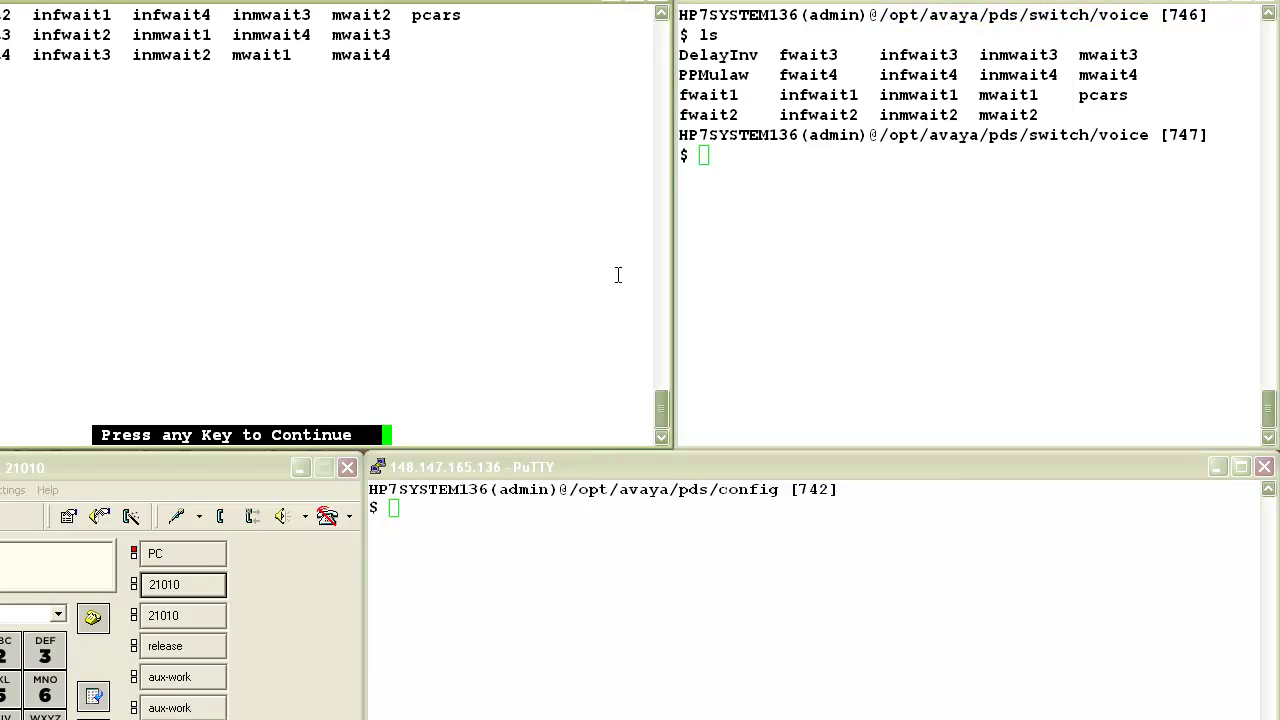
# Step: Return to the Voice Messages menu and list all configured voice messages with option 4
pyautogui.press('Return')
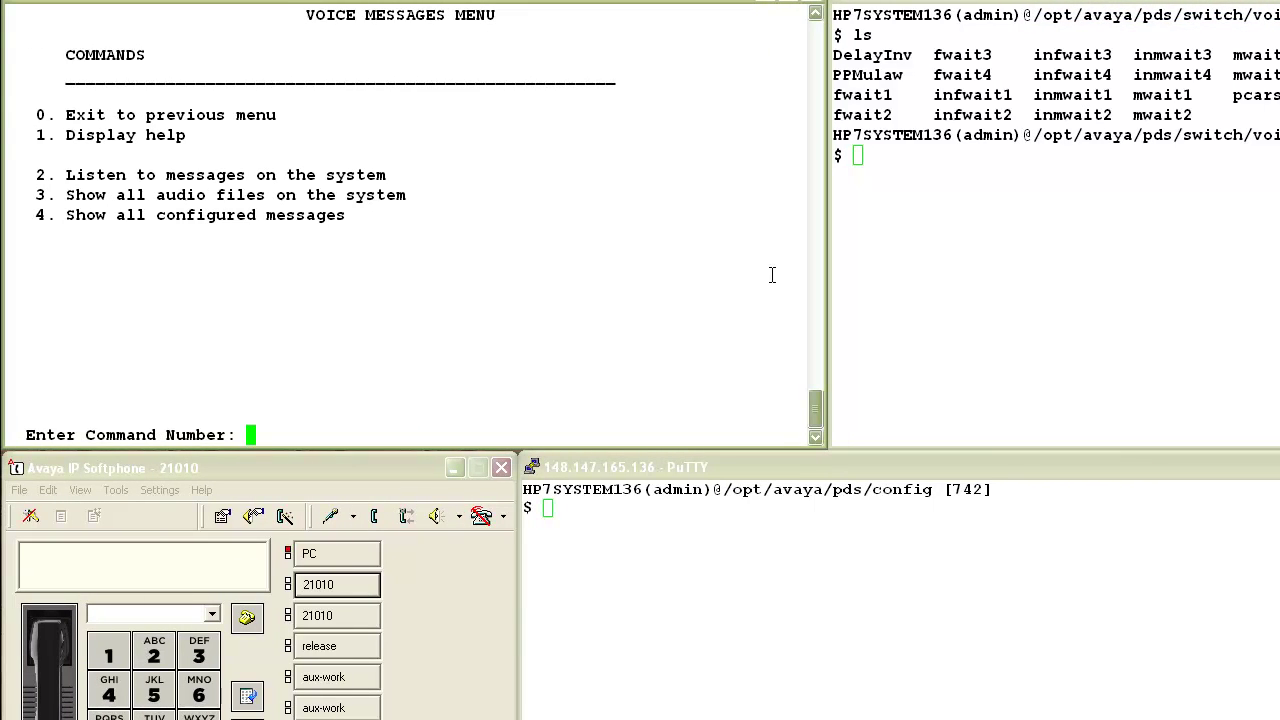
pyautogui.write('4')
pyautogui.press('Return')
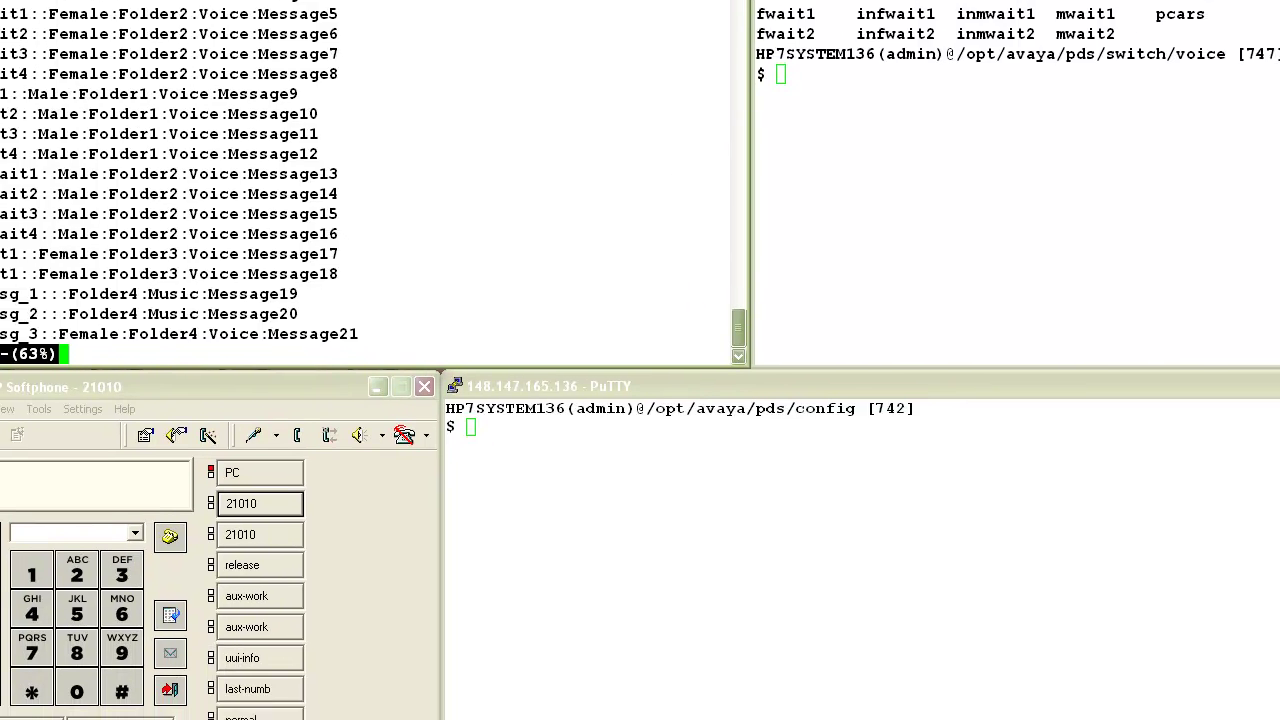
# Step: Page through voicemsg.cfg with more in the config shell to compare configured messages
pyautogui.click(1279, 523)
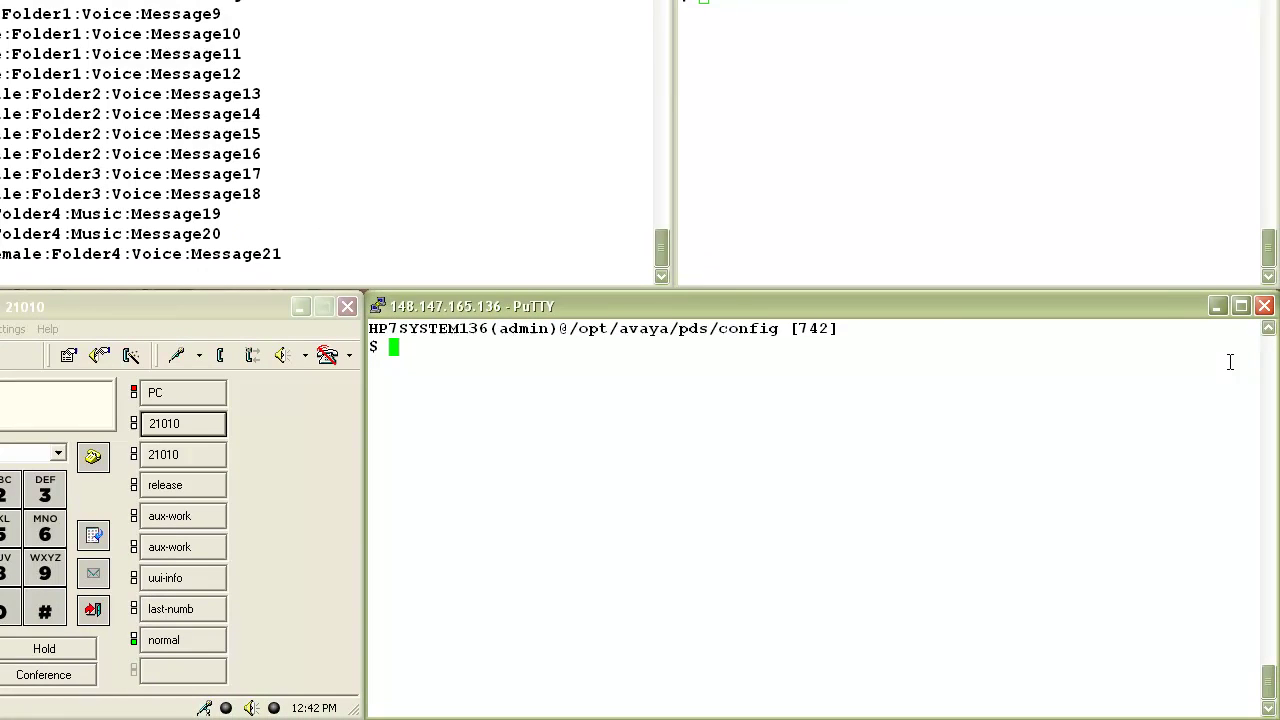
pyautogui.write('more ')
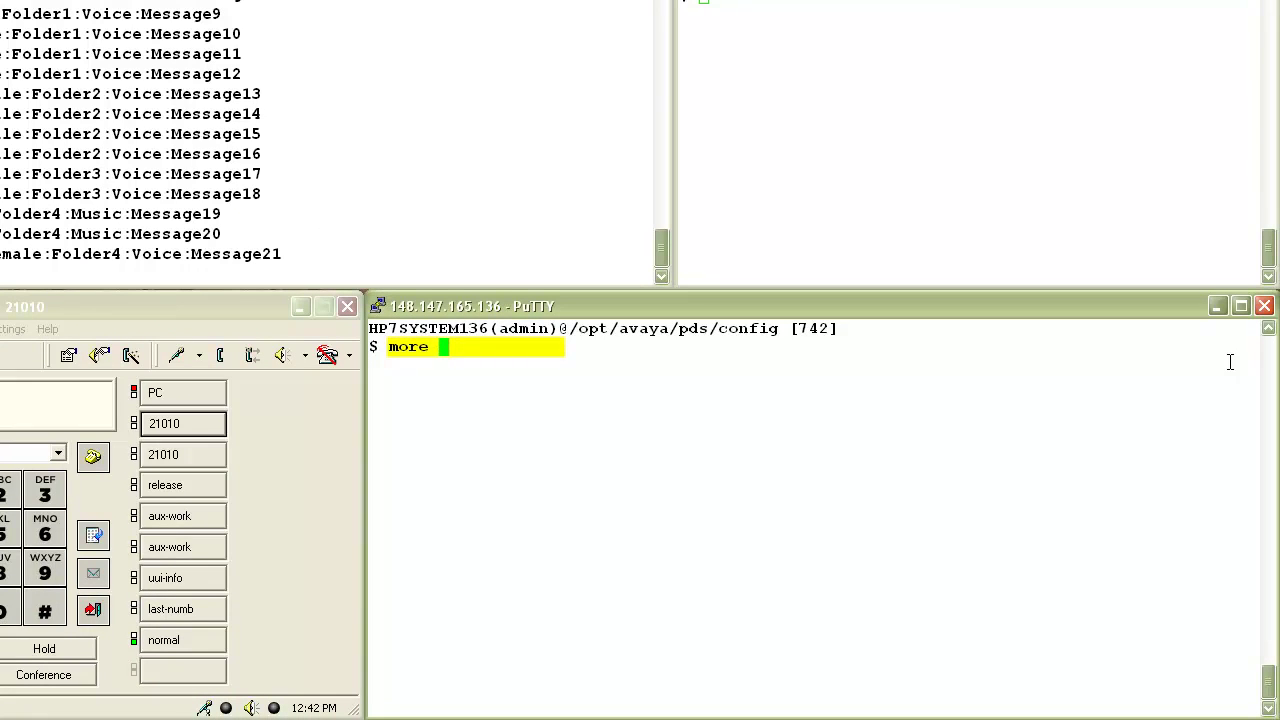
pyautogui.write('voicemsg.cfg')
pyautogui.press('Return')
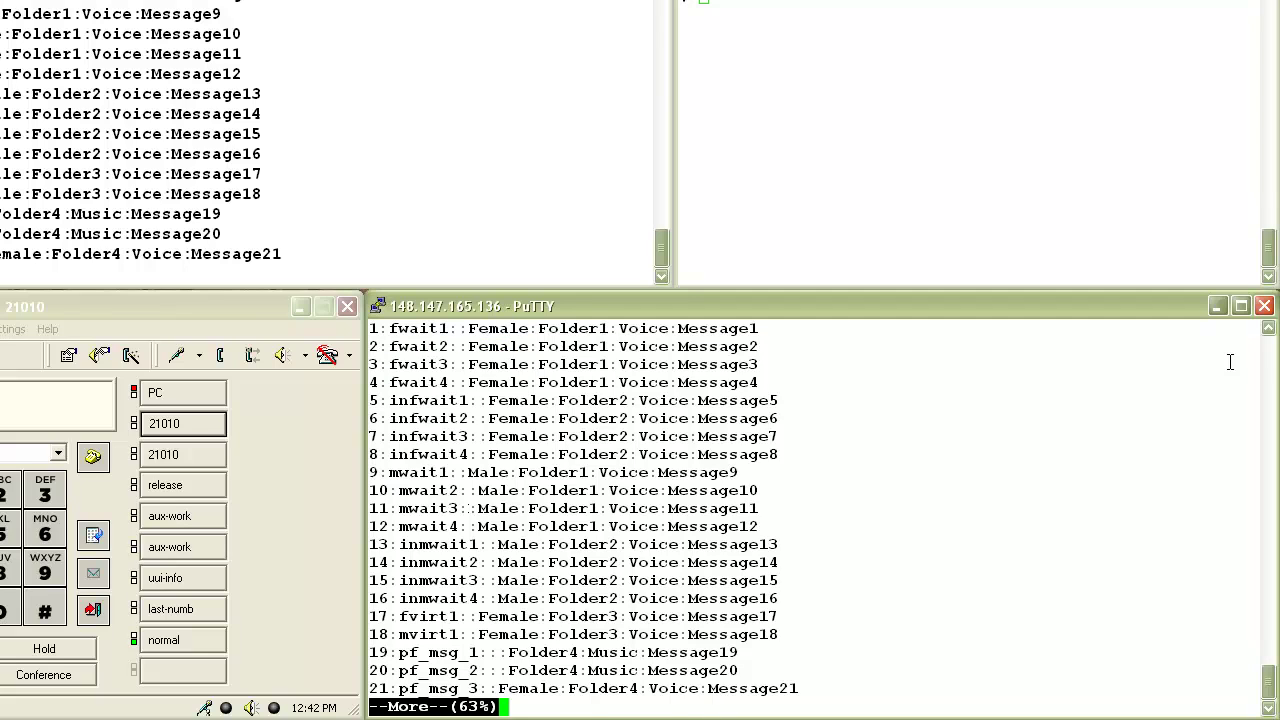
pyautogui.press('space')
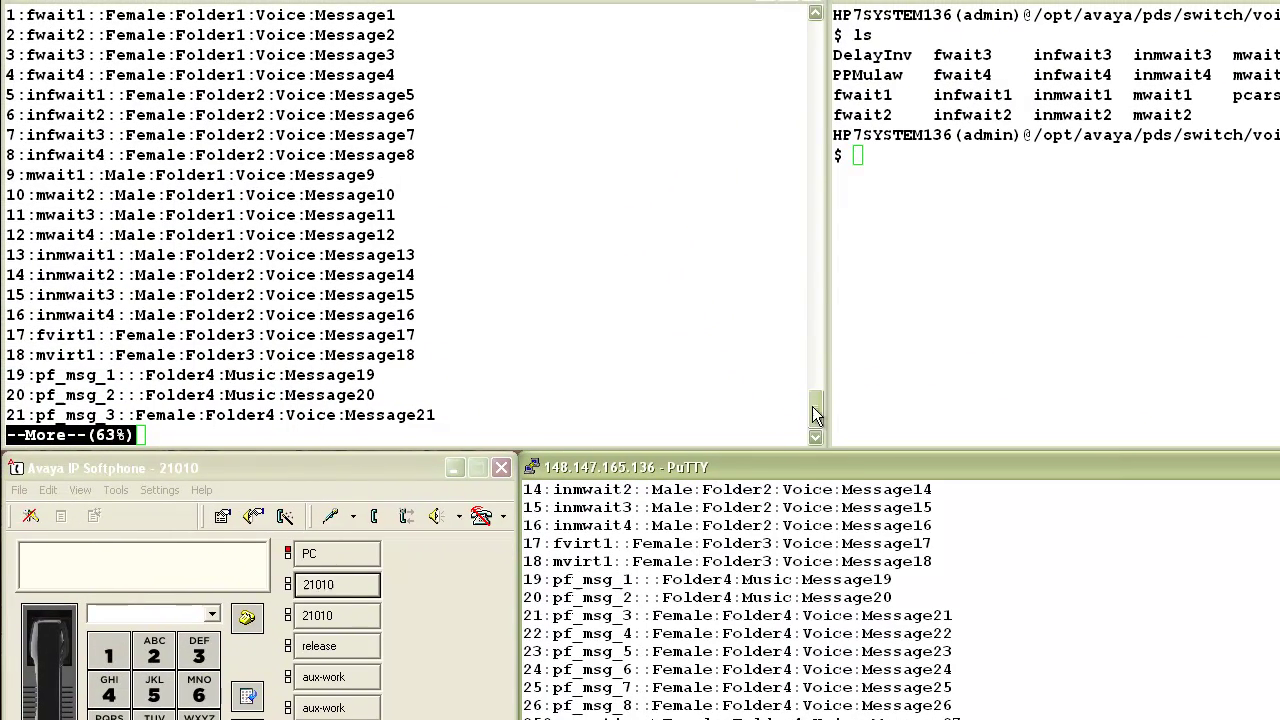
pyautogui.press('space')
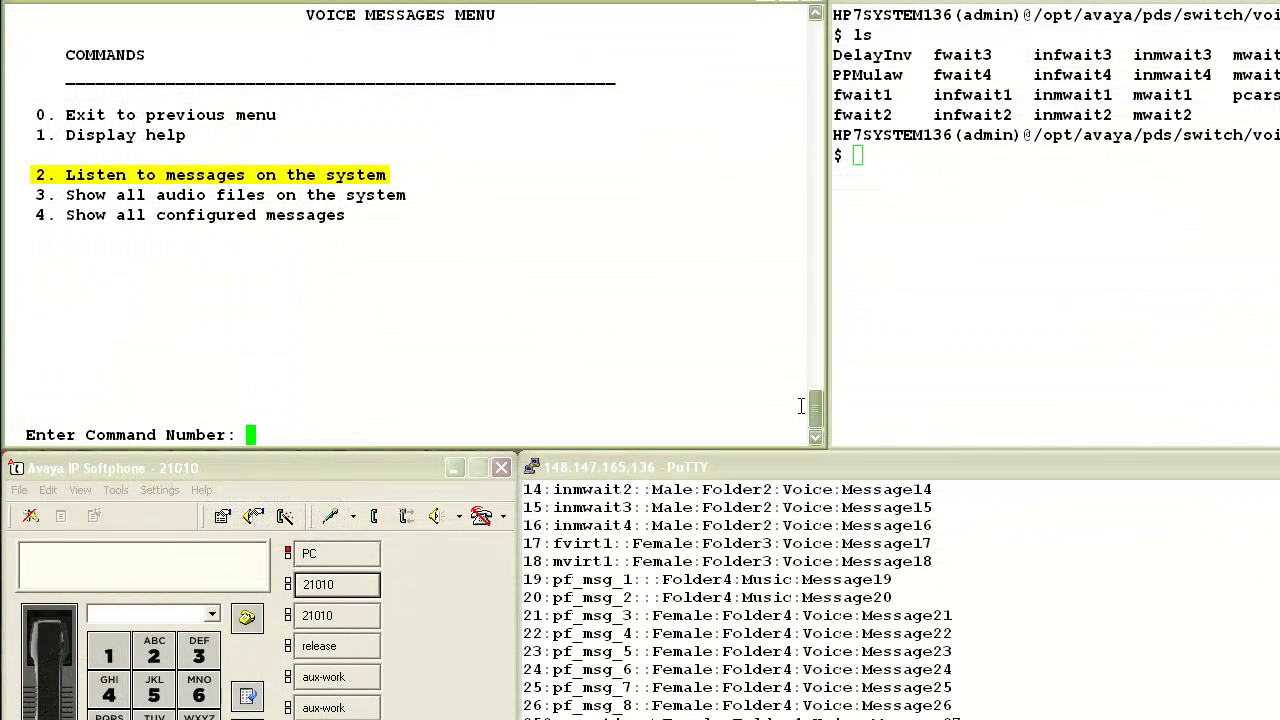
# Step: Choose option 2, Listen to messages on the system, to open the playback utility
pyautogui.write('2')
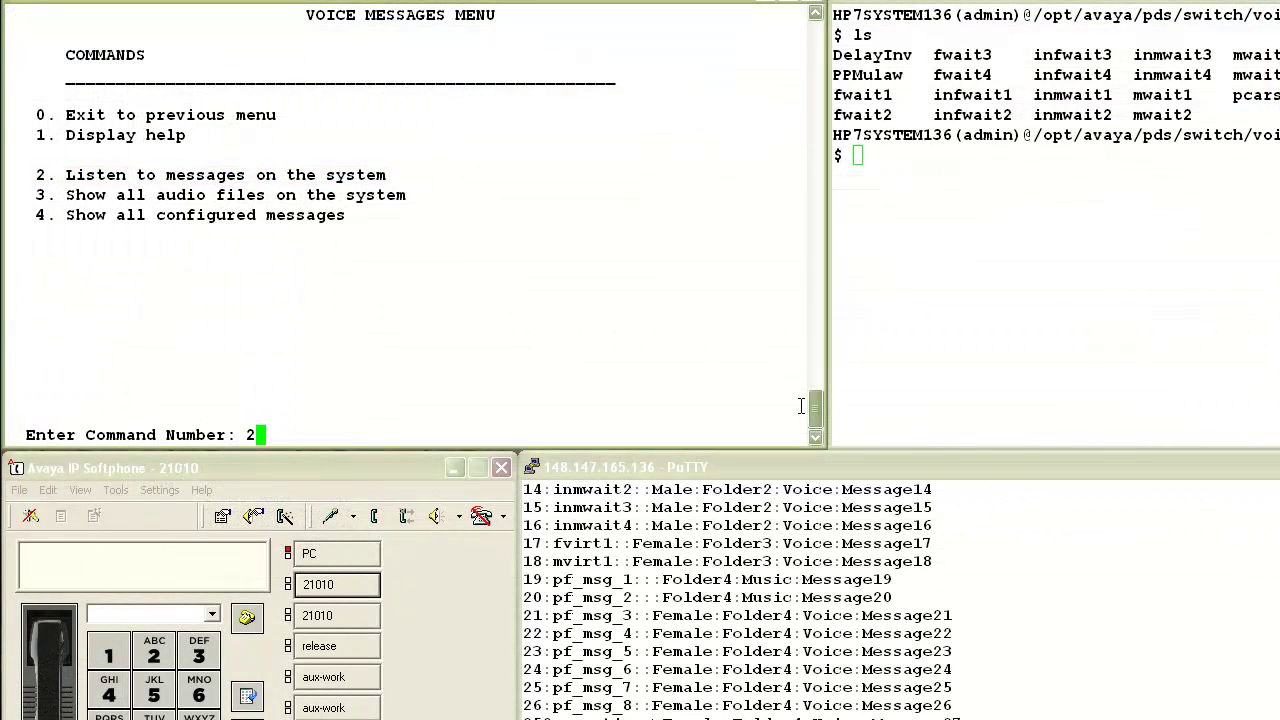
pyautogui.press('Return')
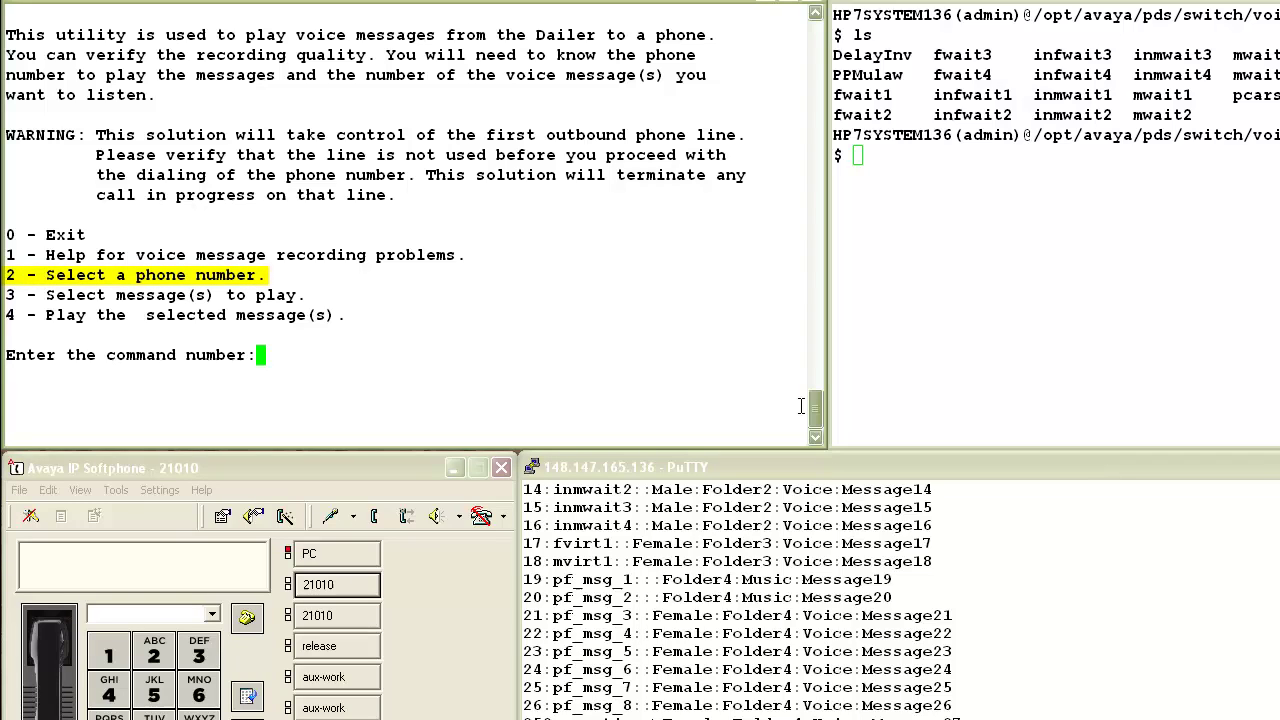
# Step: Set 21010, the softphone's extension, as the phone number to dial
pyautogui.write('2')
pyautogui.press('Return')
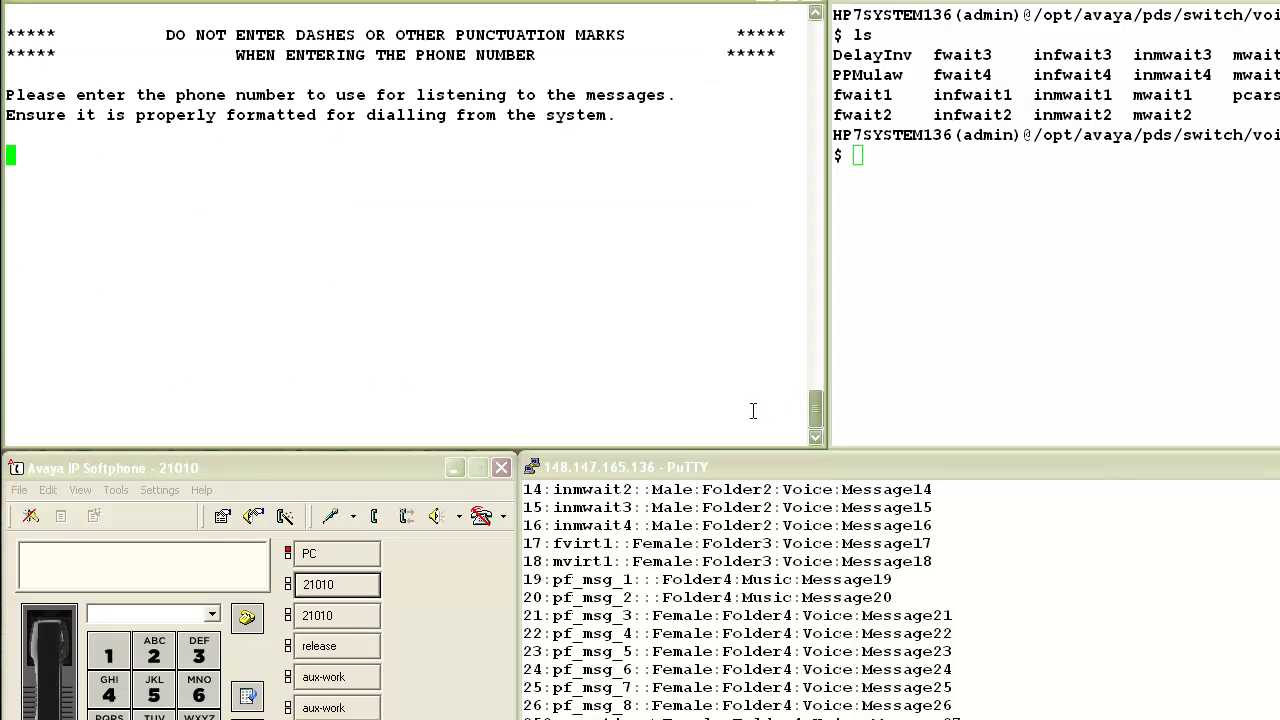
pyautogui.click(407, 466)
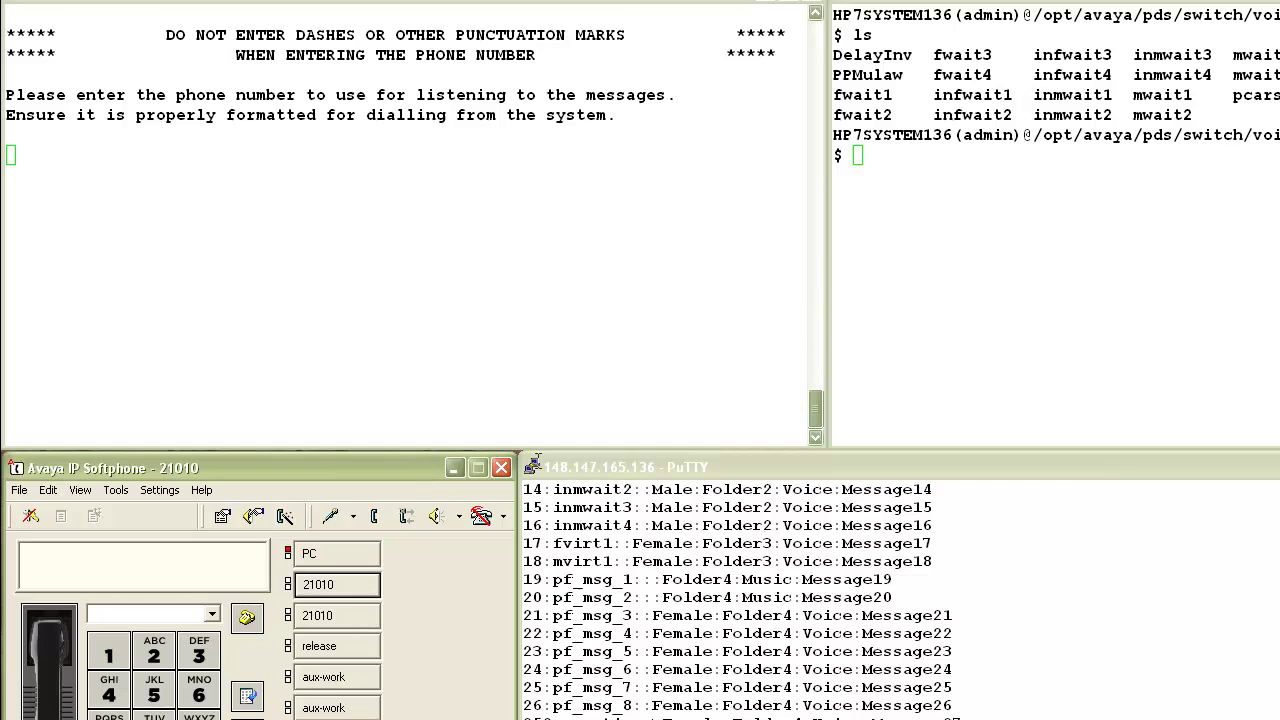
pyautogui.click(767, 426)
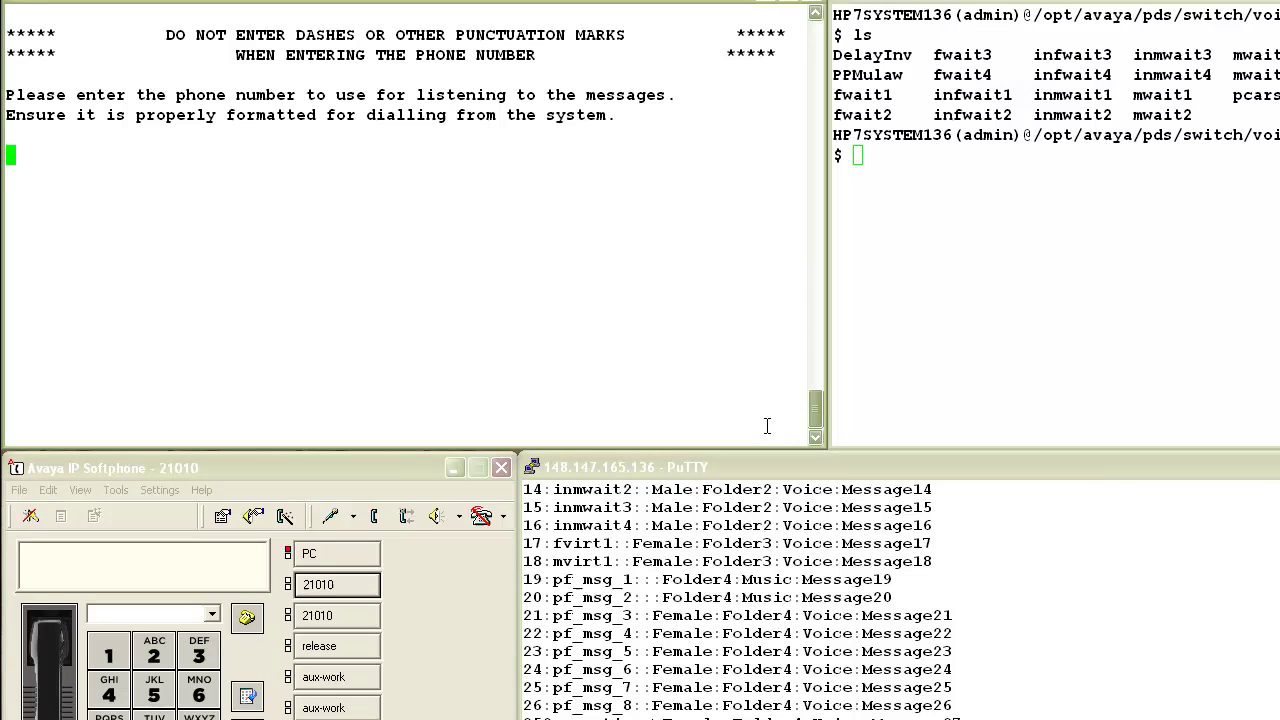
pyautogui.write('21010')
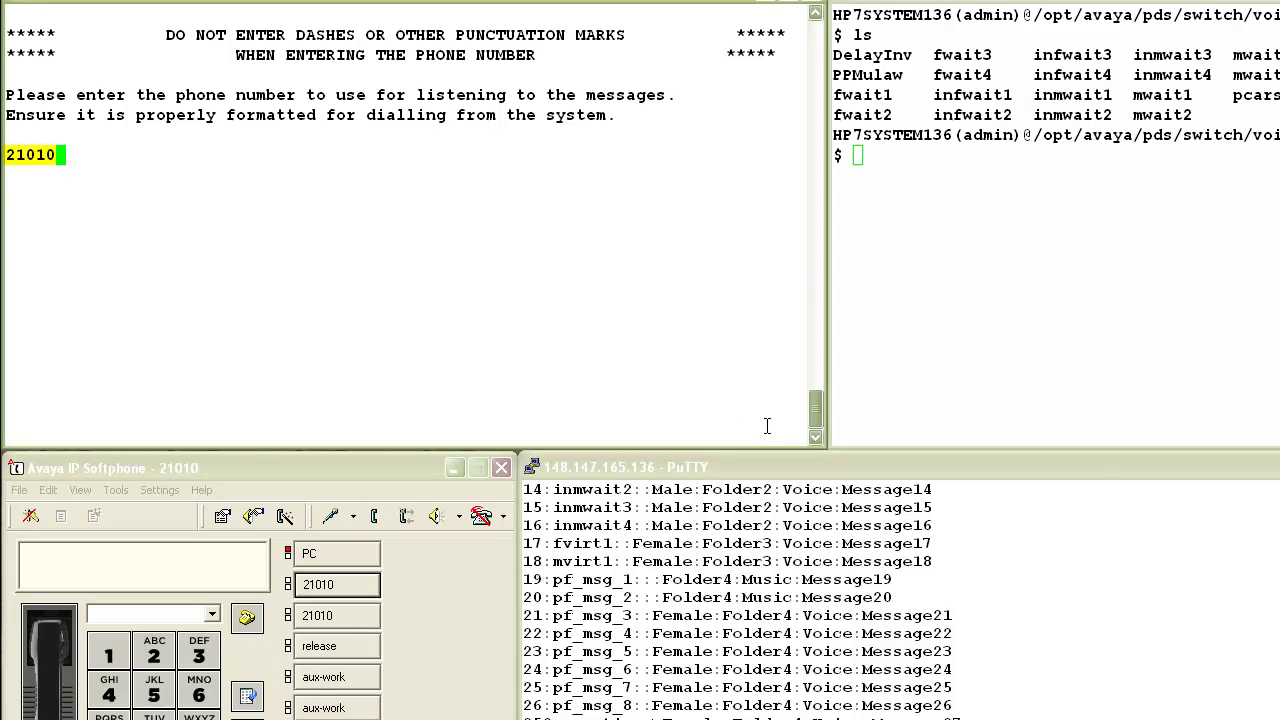
pyautogui.press('Return')
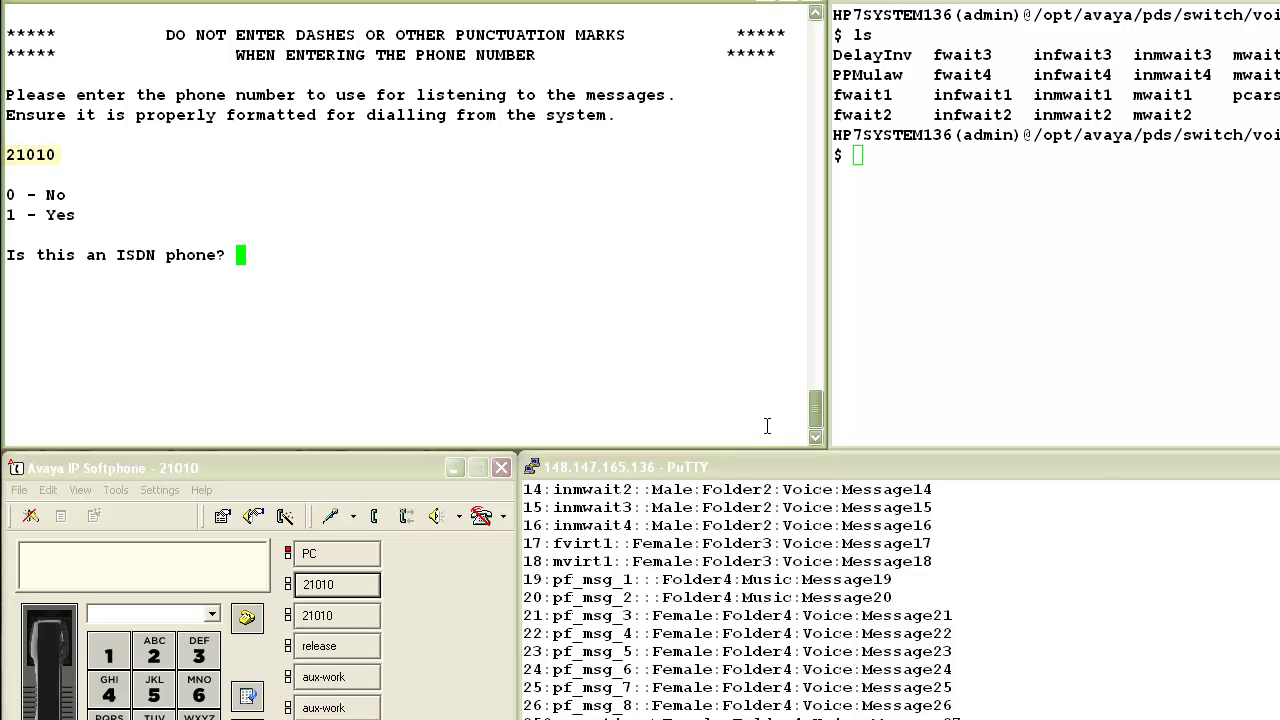
# Step: Run go config and more dgswitch.cfg to list the dialer's headset and outbound ports
pyautogui.click(877, 429)
pyautogui.write('go conf')
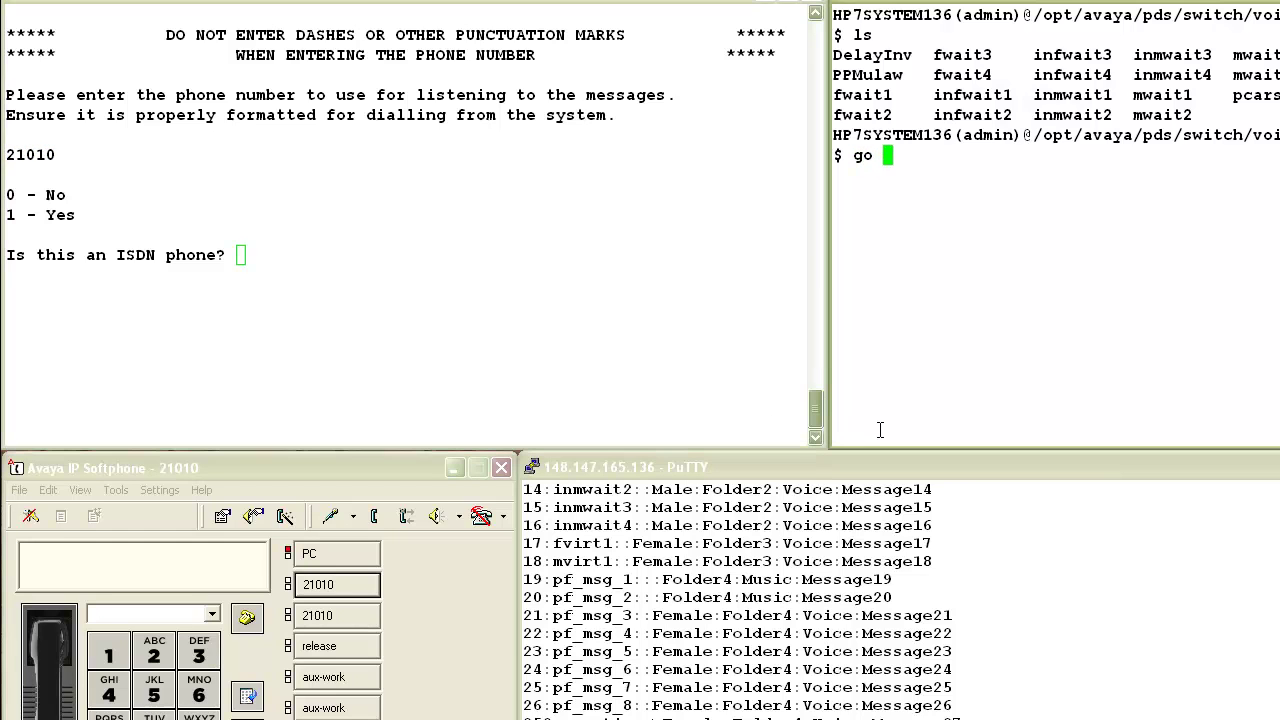
pyautogui.write('ig')
pyautogui.press('Return')
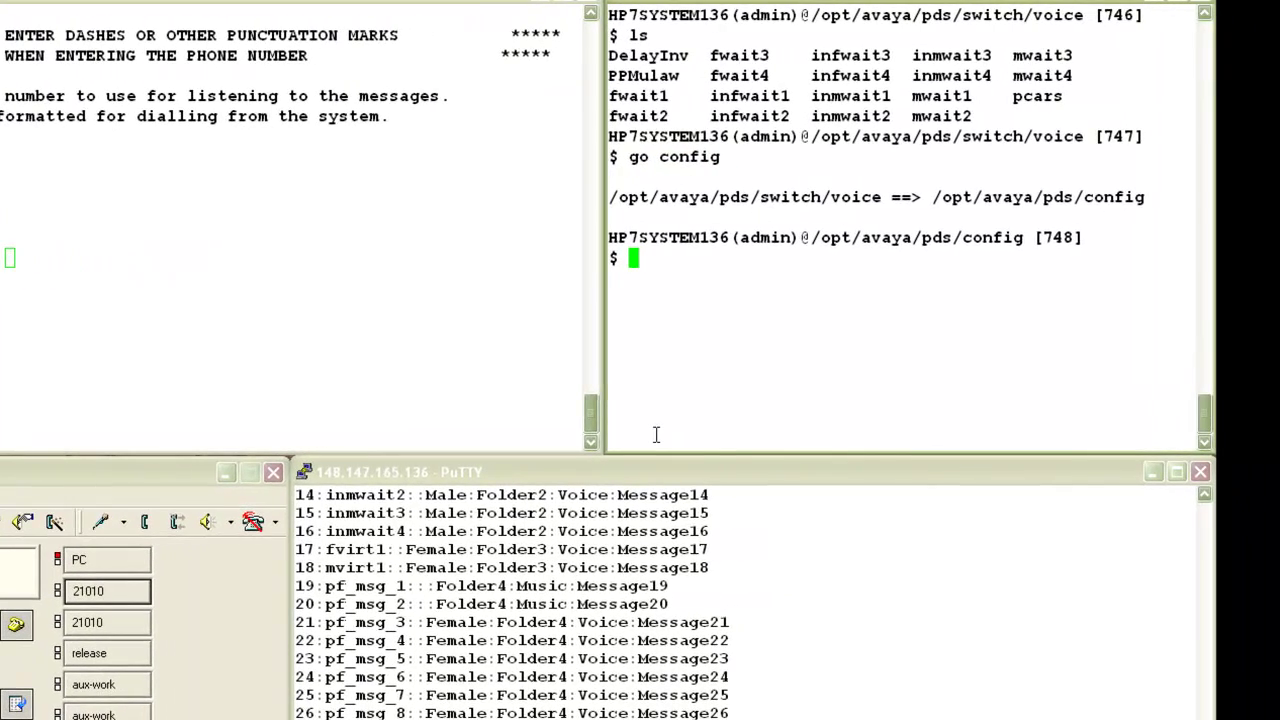
pyautogui.write('more dgs')
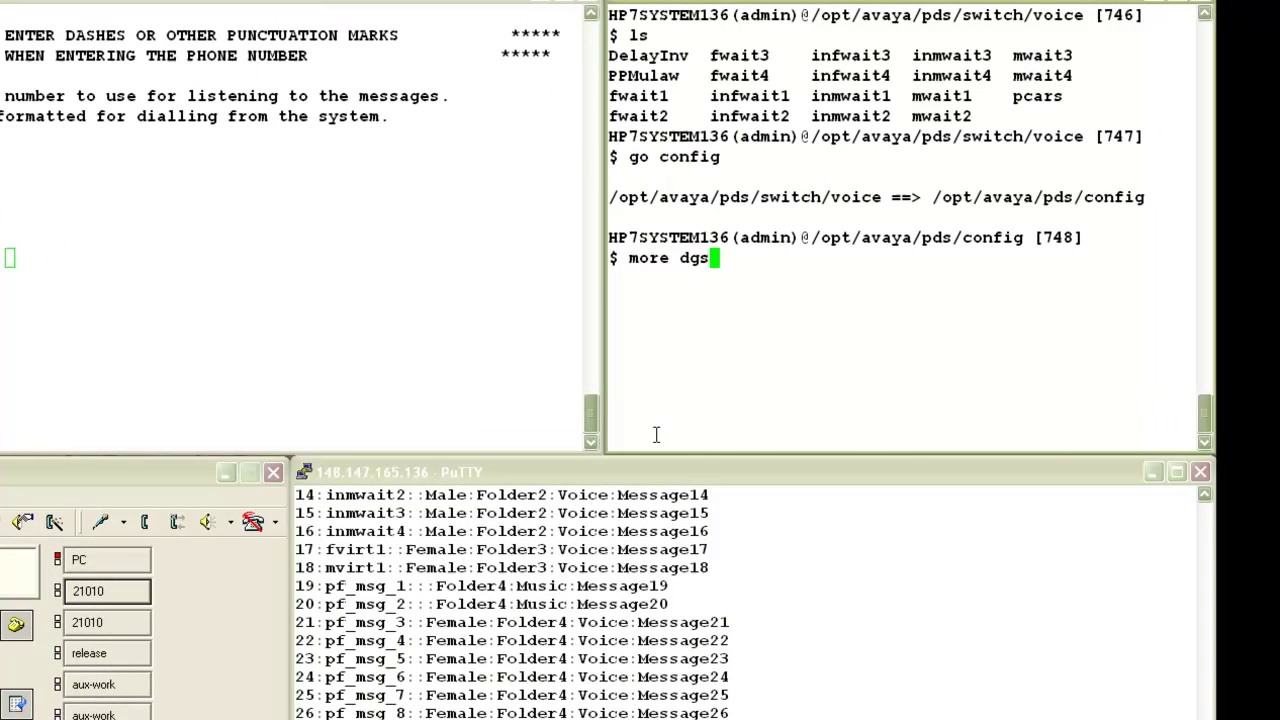
pyautogui.write('witch.cfg')
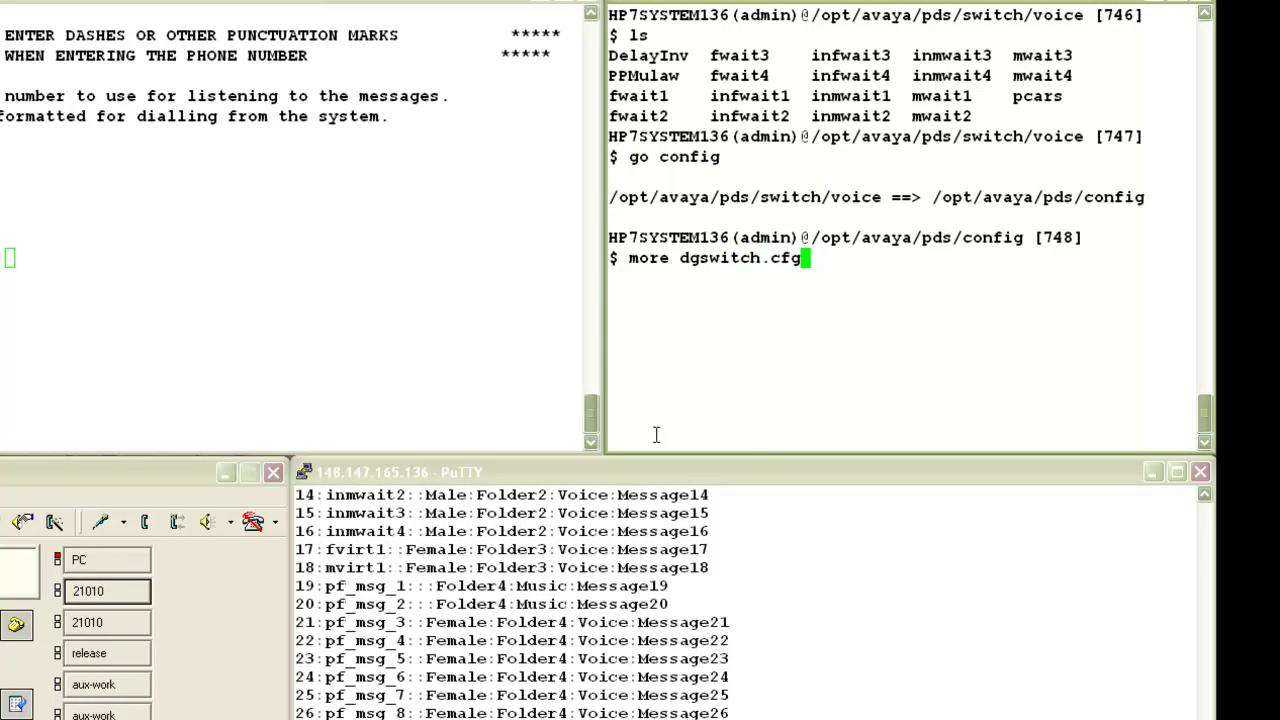
pyautogui.press('Return')
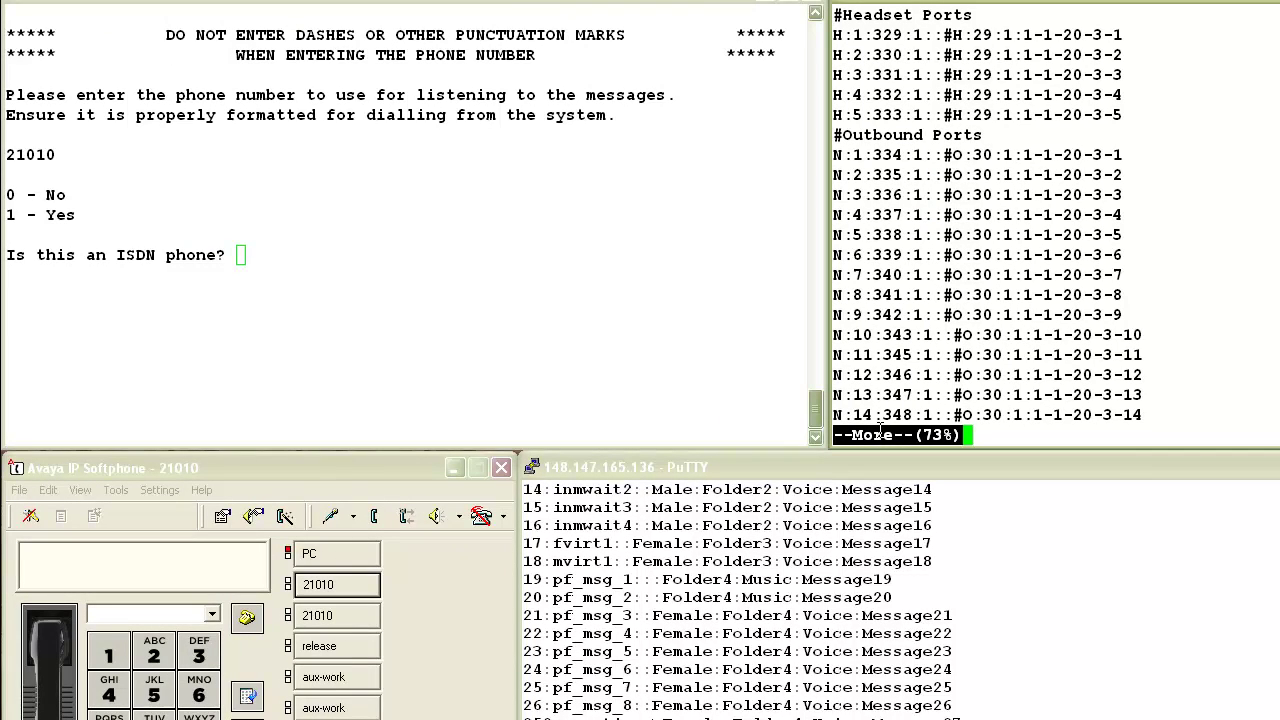
# Step: Confirm 21010 is an ISDN phone by answering 1 (Yes)
pyautogui.click(788, 426)
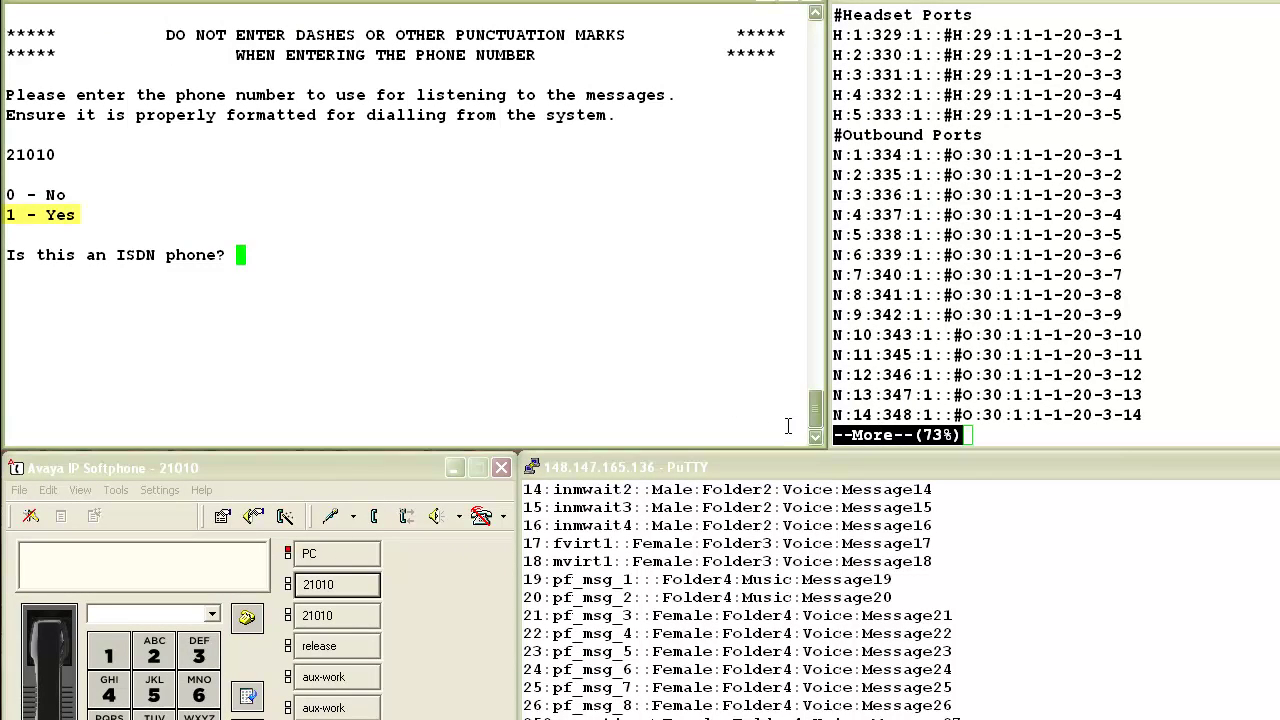
pyautogui.write('1')
pyautogui.press('Return')
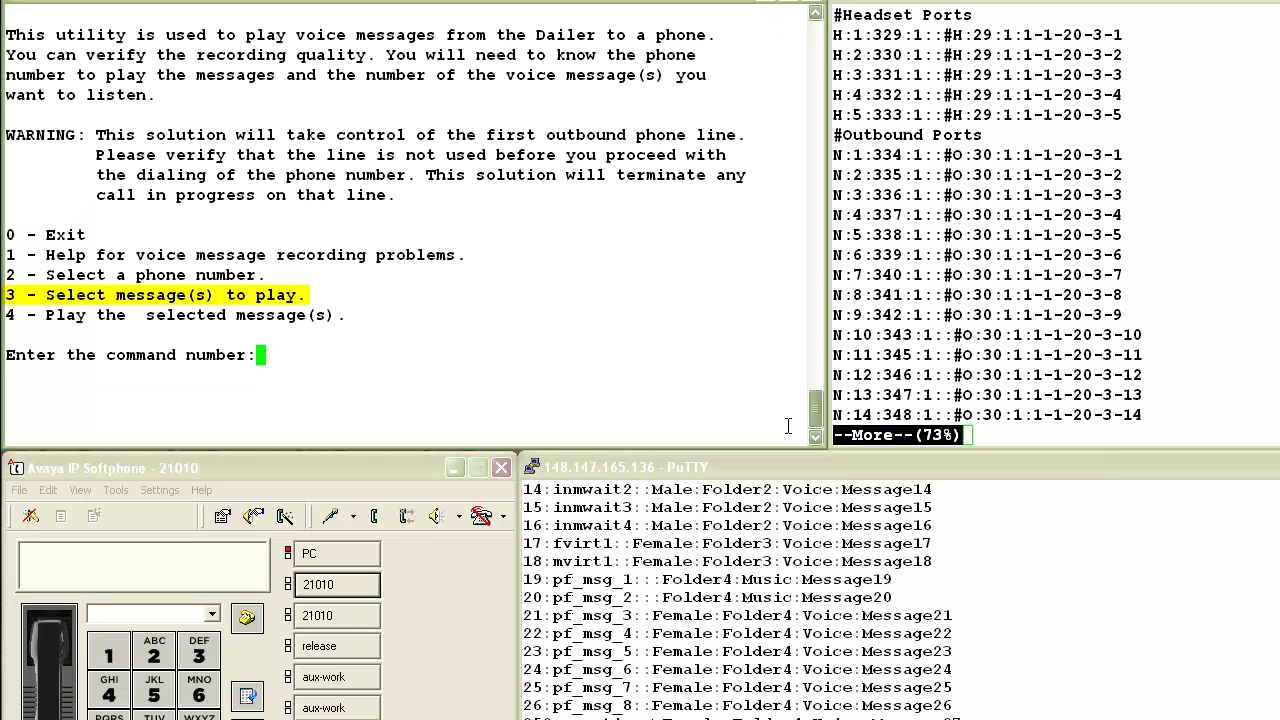
# Step: Queue message 28, pcars, with a 10-second duration and choose to add another
pyautogui.write('3')
pyautogui.press('Return')
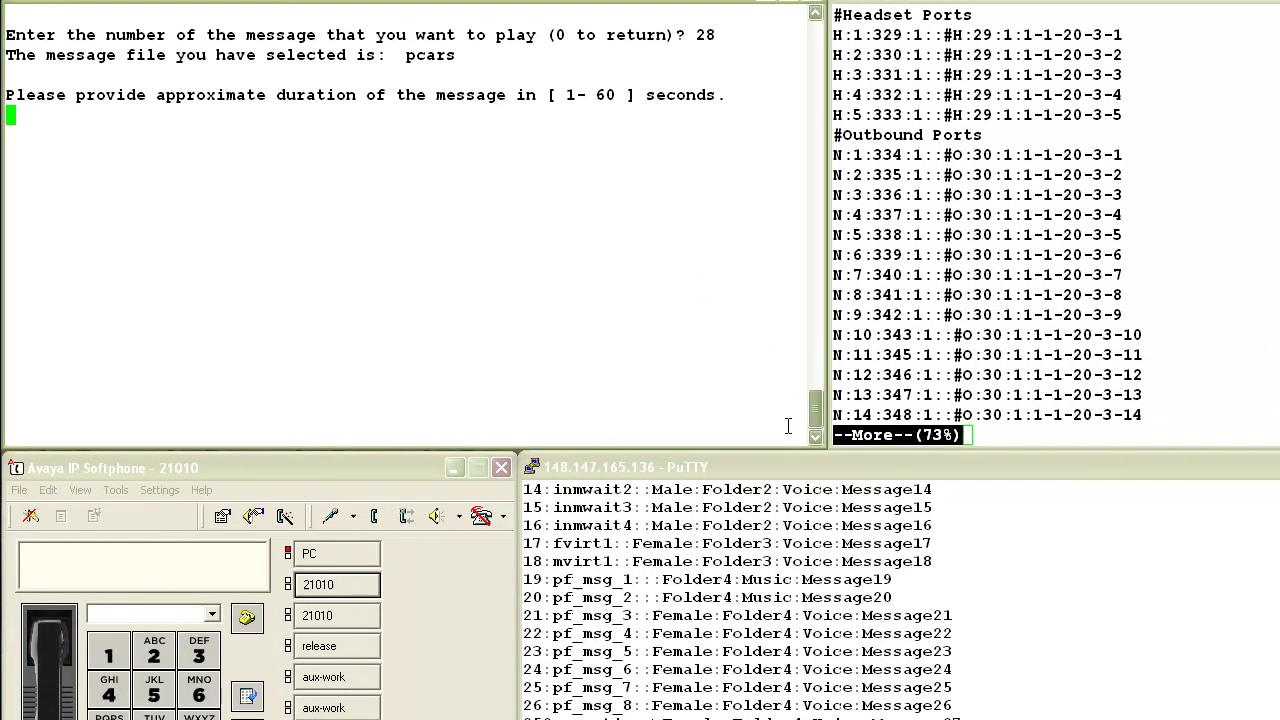
pyautogui.write('10')
pyautogui.press('Return')
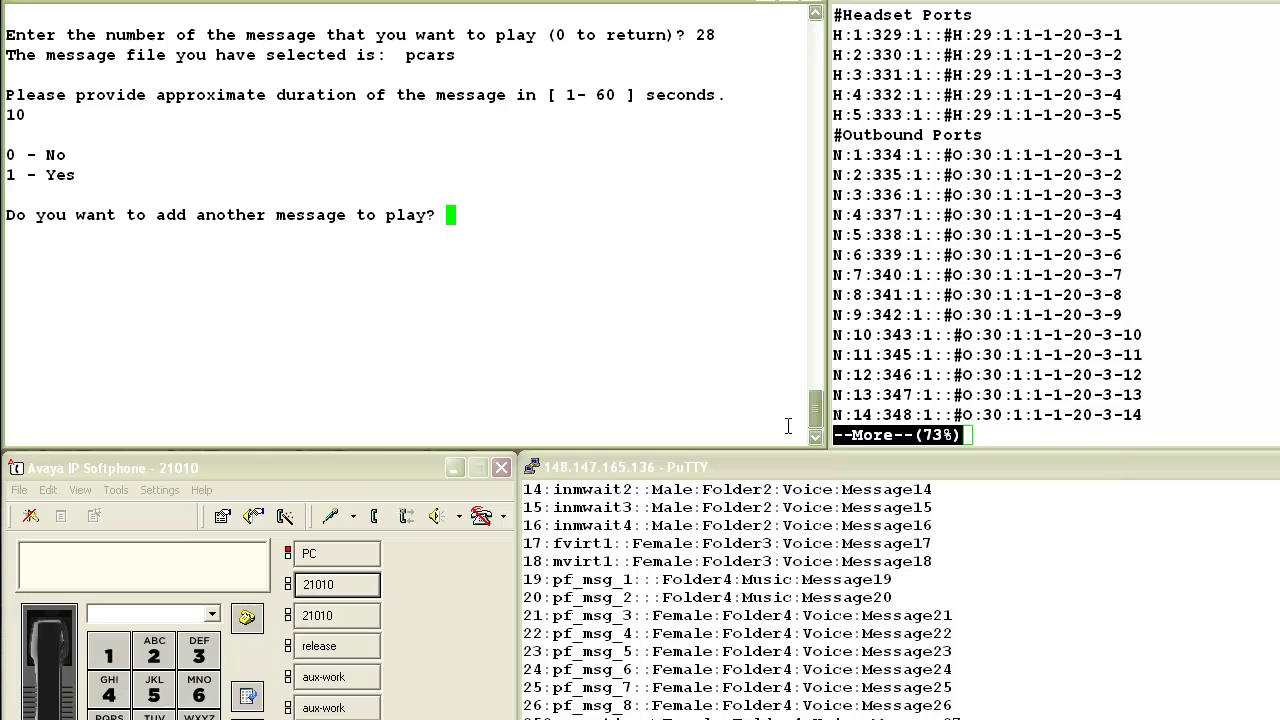
pyautogui.write('1')
pyautogui.press('Return')
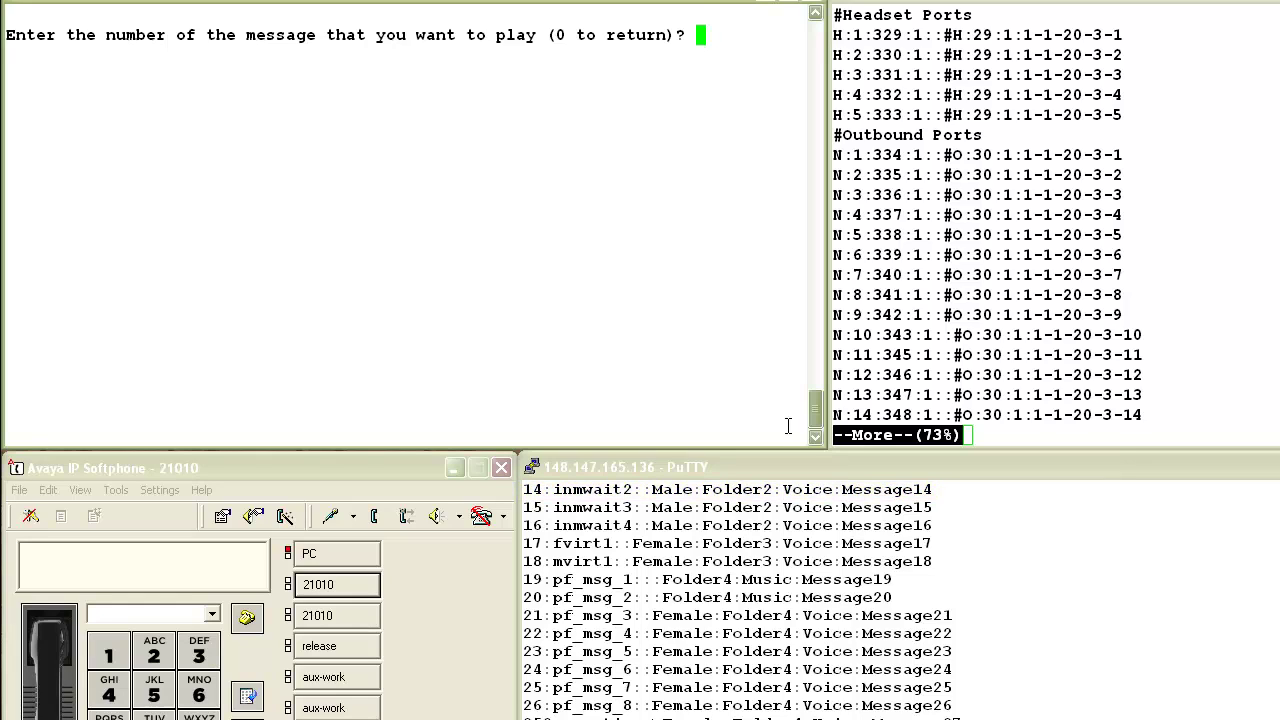
# Step: Queue message 14, inmwait2, for 10 seconds and add no further messages
pyautogui.write('14')
pyautogui.press('Return')
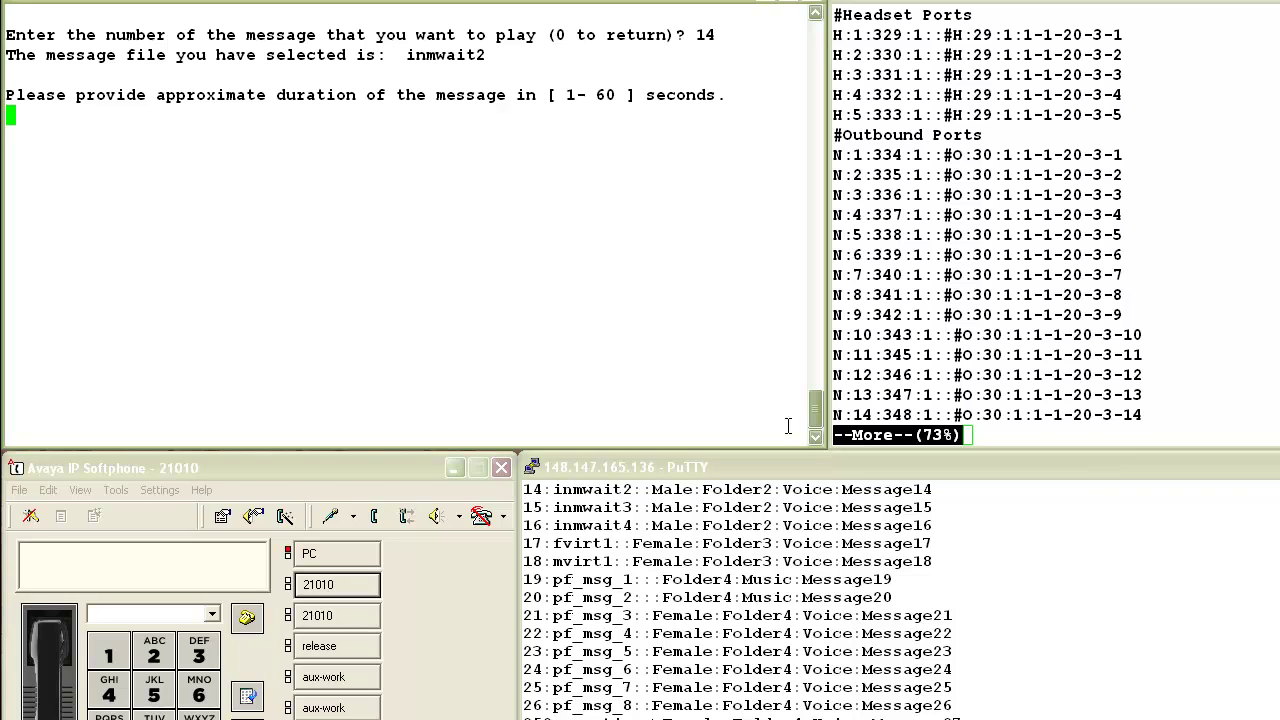
pyautogui.write('10')
pyautogui.press('Return')
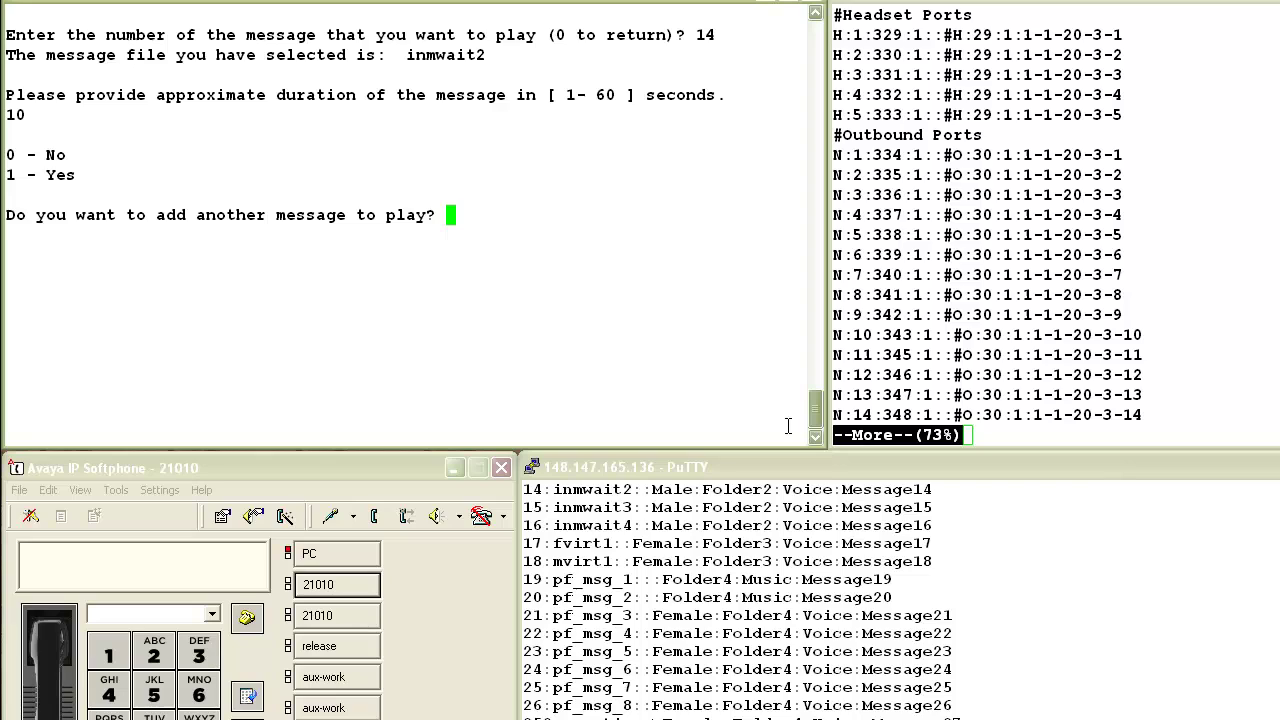
pyautogui.write('0')
pyautogui.press('Return')
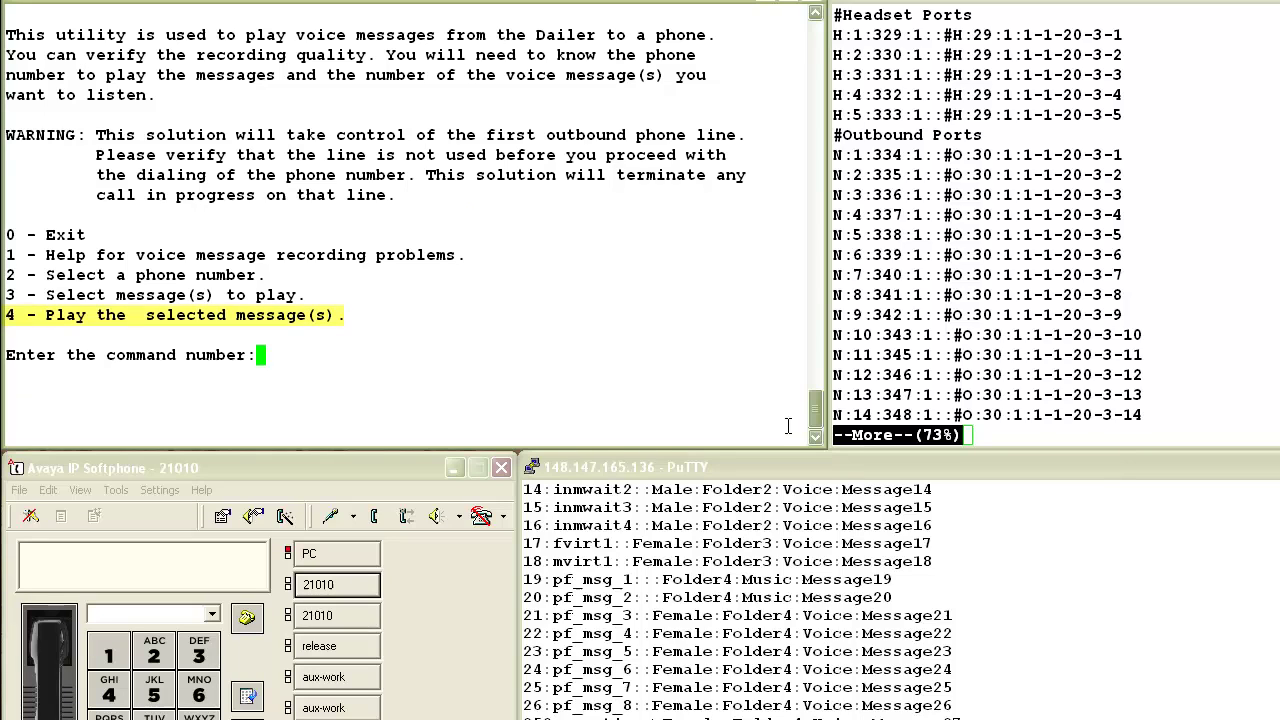
# Step: Choose option 4 and confirm with 1 to dial 21010 and play the messages now
pyautogui.write('4')
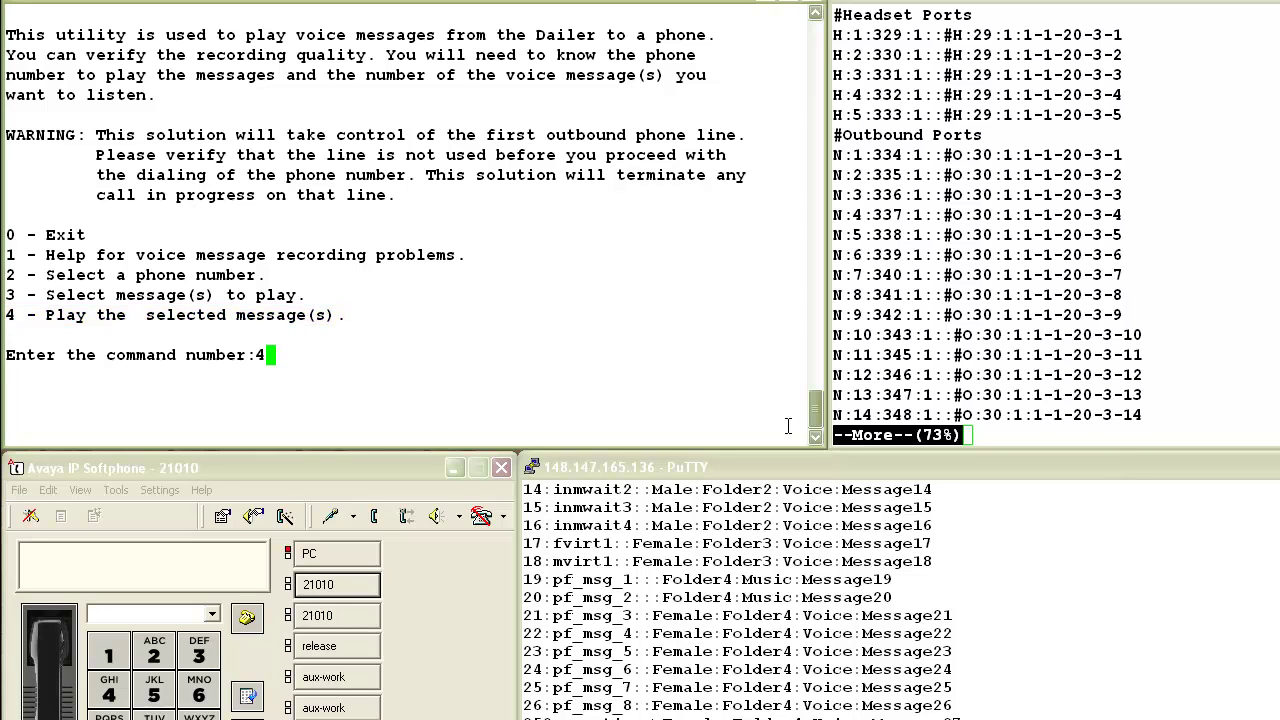
pyautogui.press('Return')
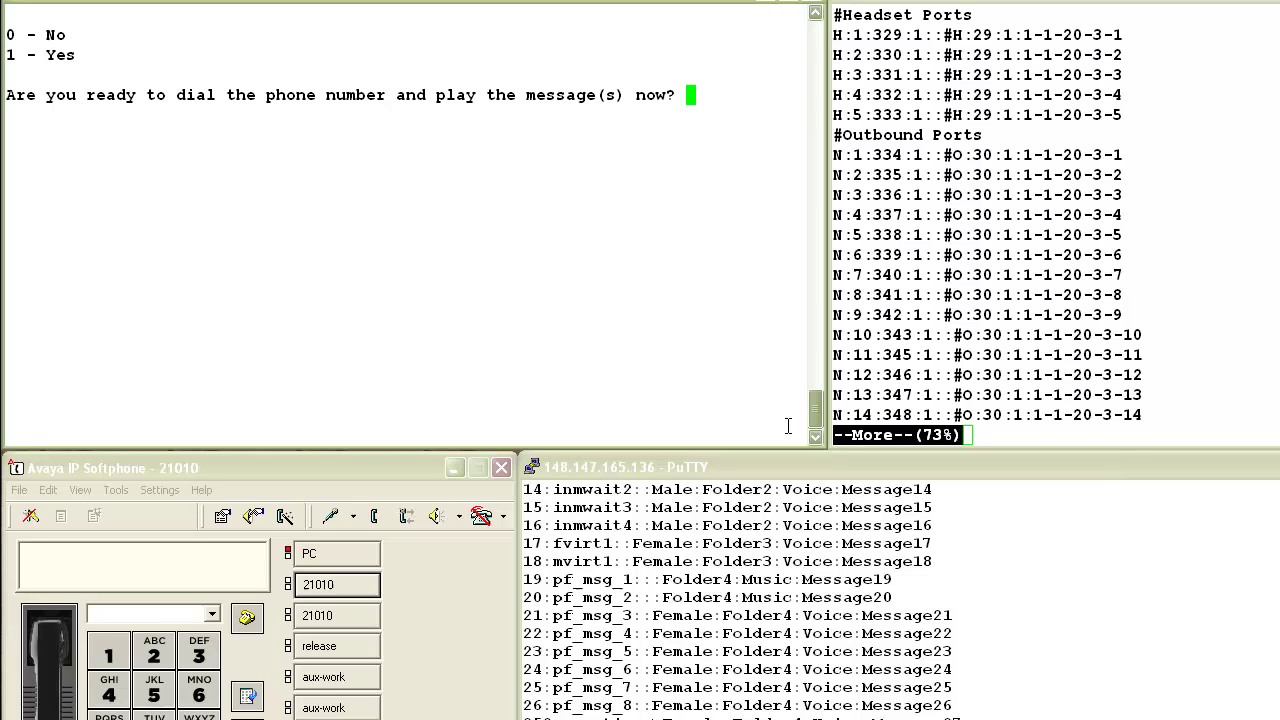
pyautogui.write('1')
pyautogui.press('Return')
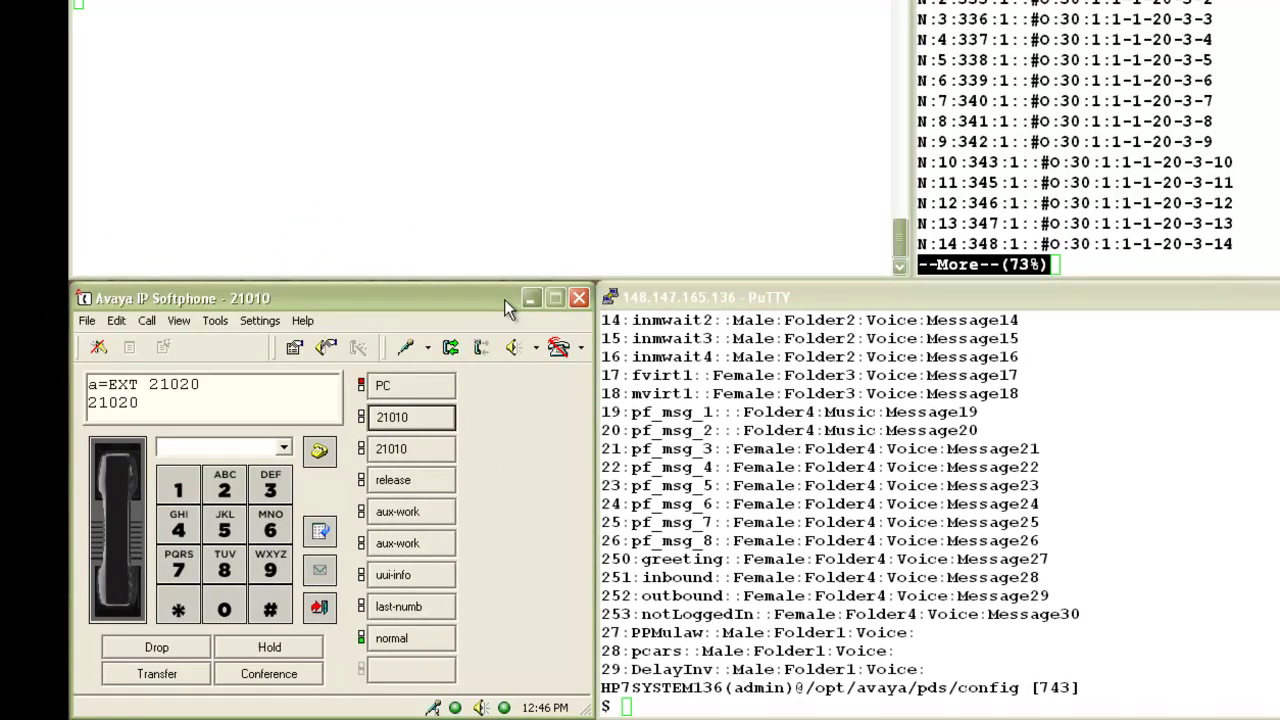
# Step: Take the softphone off hook and answer the incoming call on line 21010
pyautogui.click(445, 385)
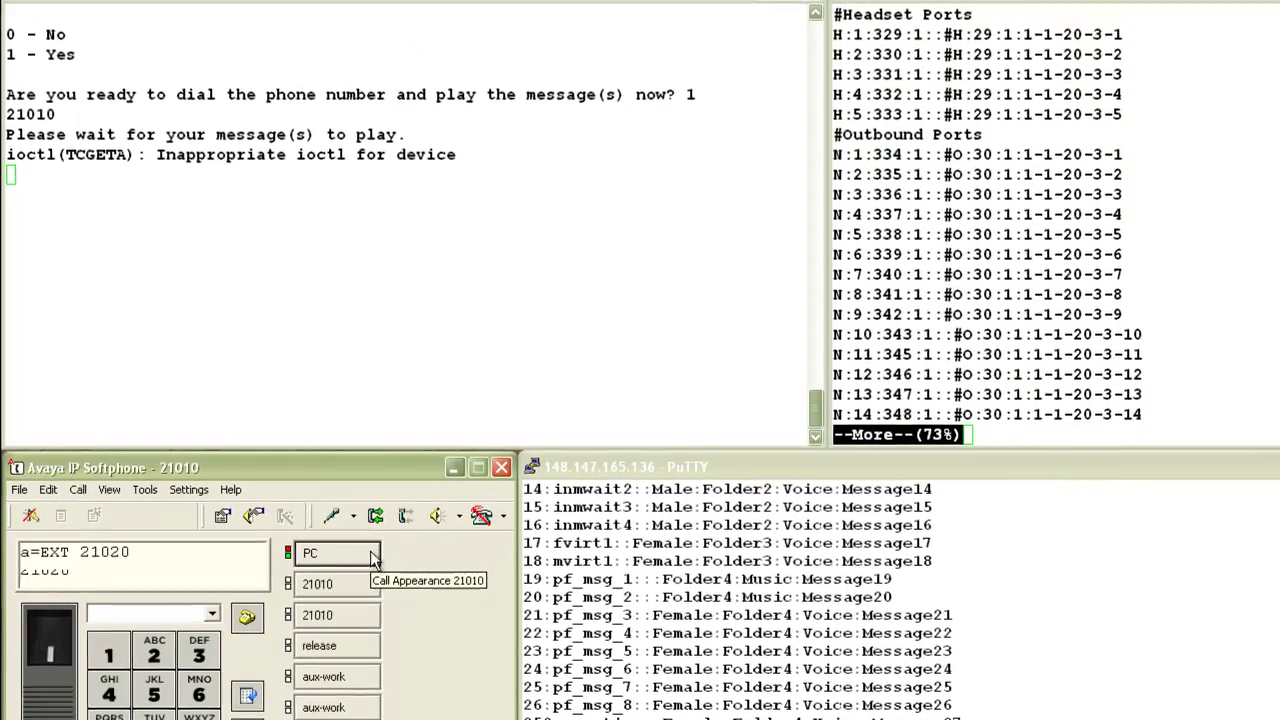
pyautogui.click(372, 558)
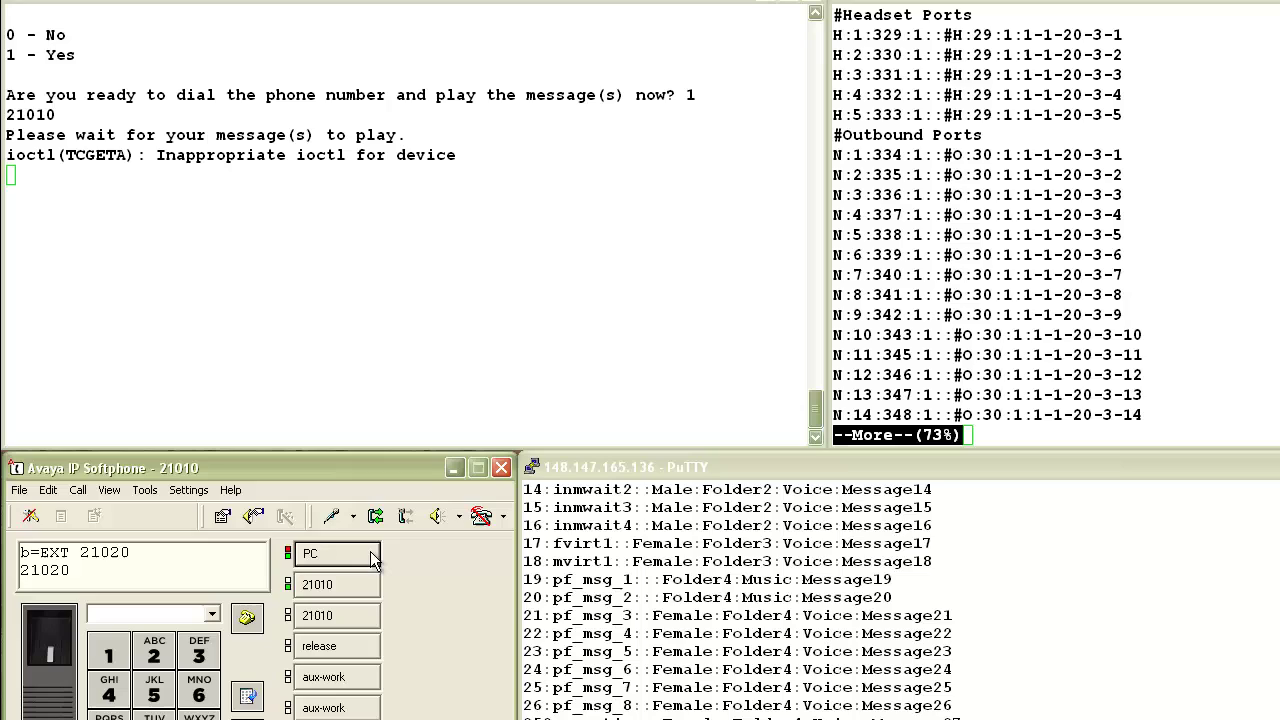
pyautogui.click(373, 580)
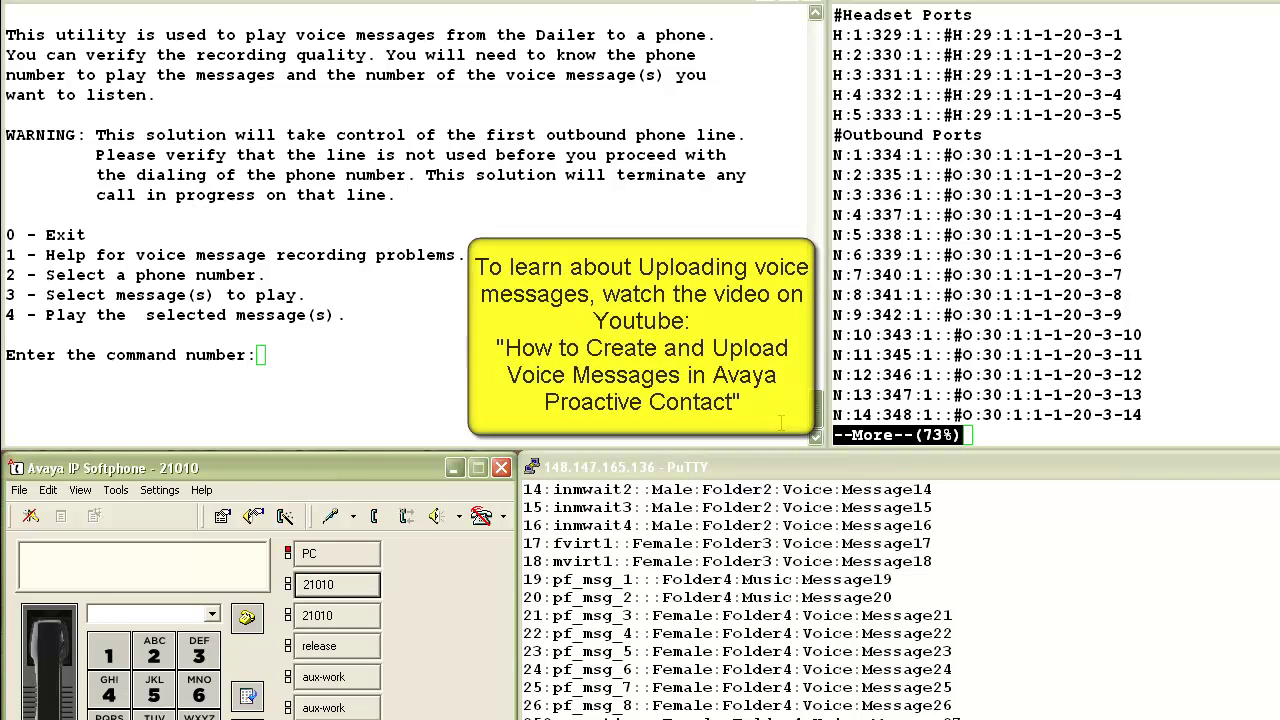
# Step: Enter 0 (Exit) at the playback utility's command prompt
pyautogui.click(748, 420)
pyautogui.write('0')
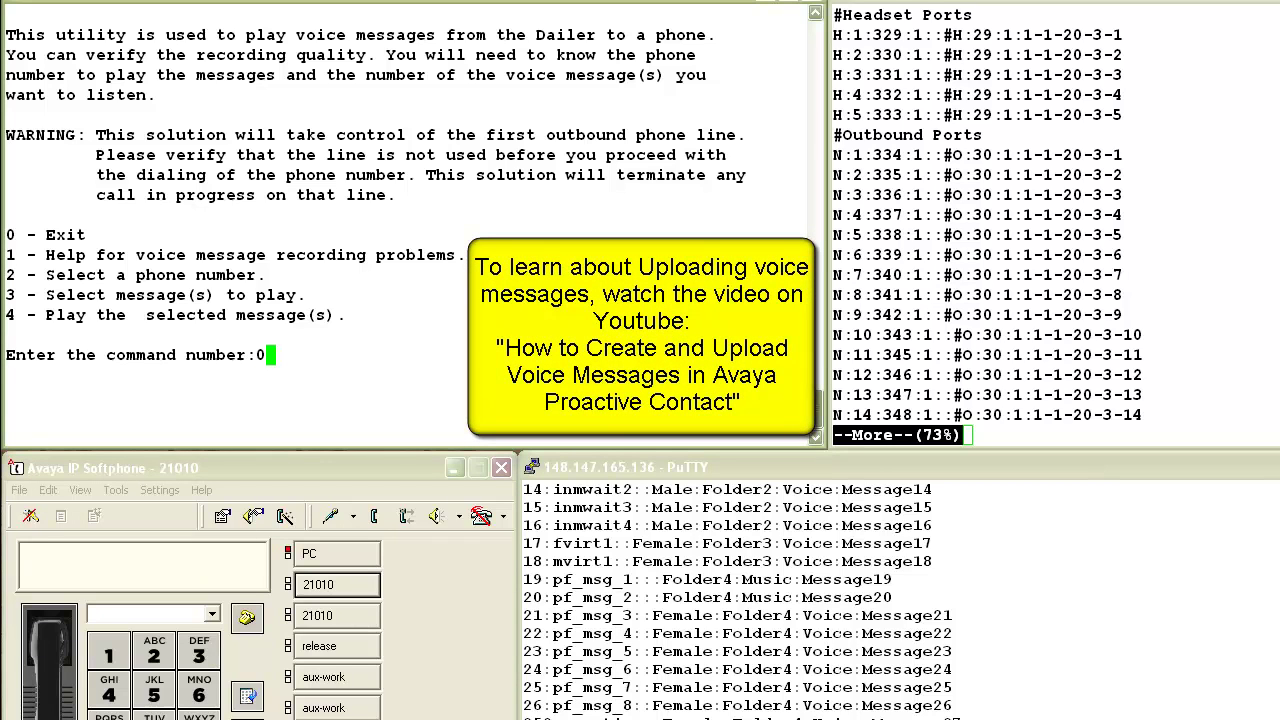